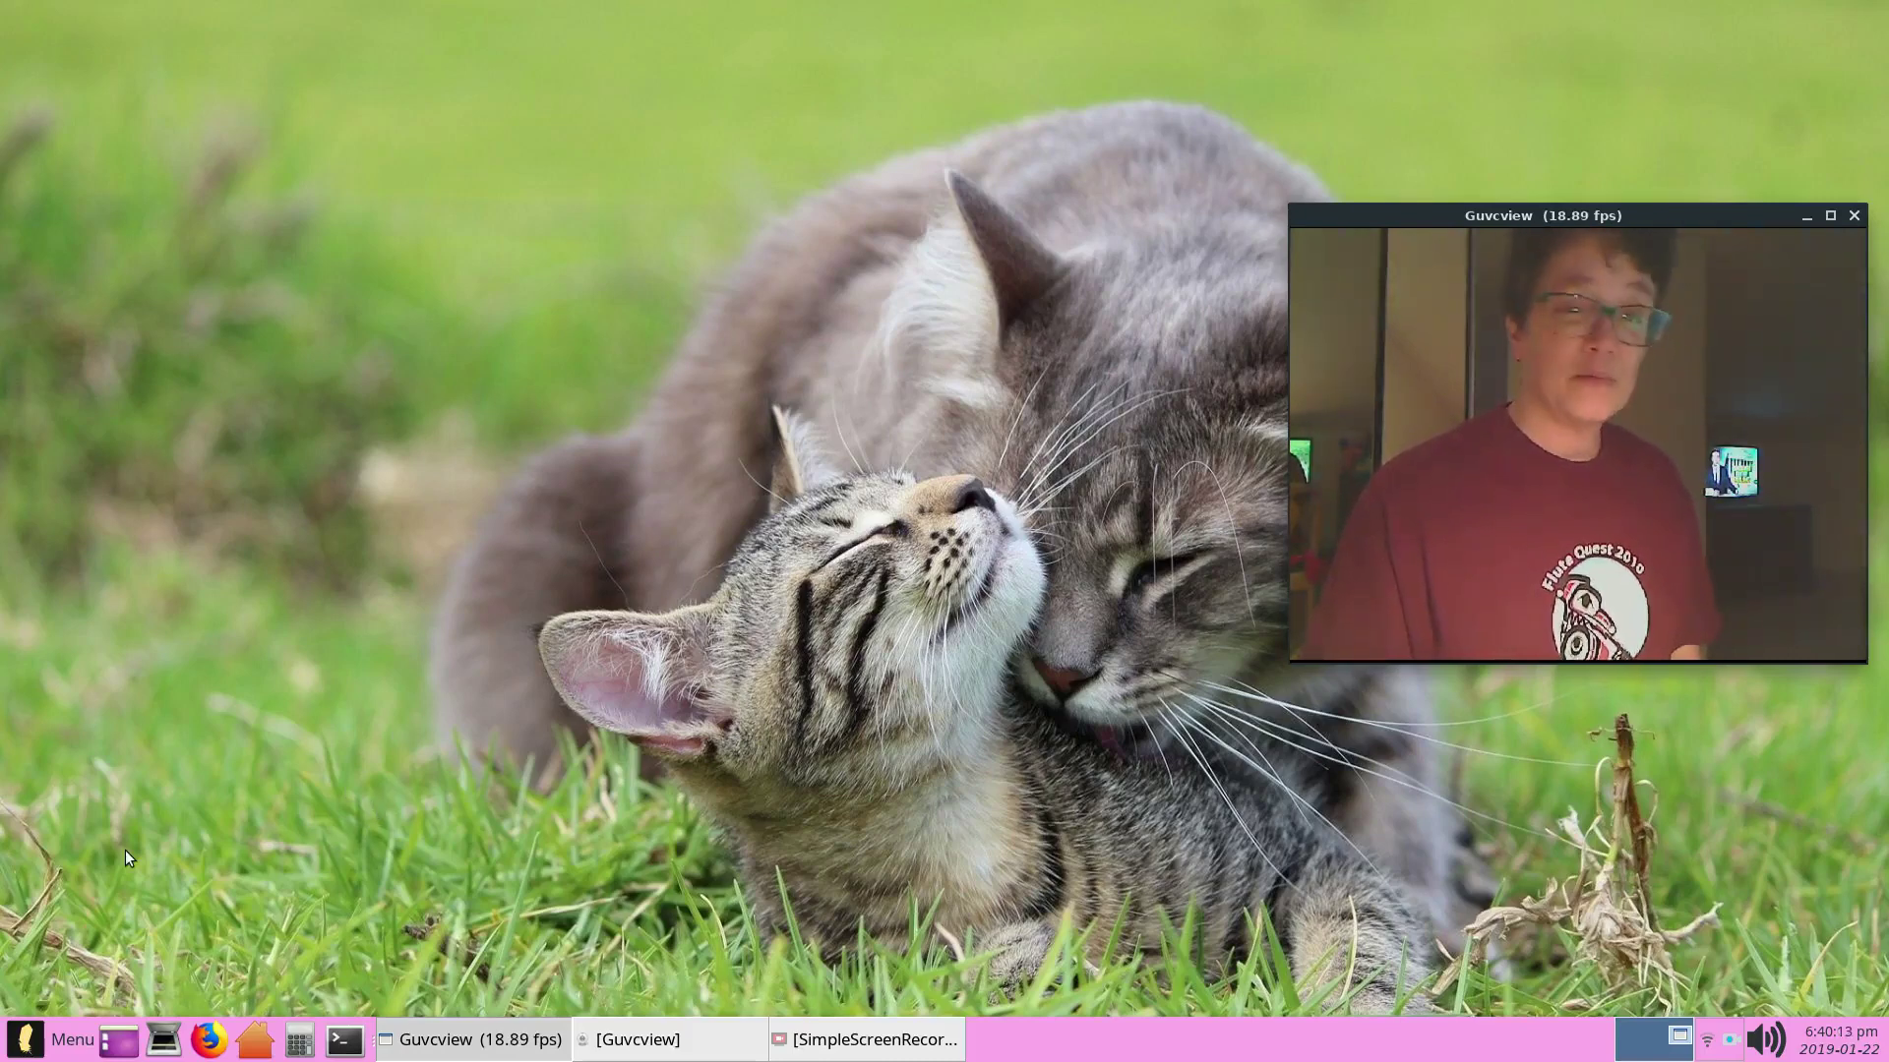
Launch HandBrake and move its window away from the corner of the desktop.
{"action": "left_click", "coordinate": [21, 1049]}
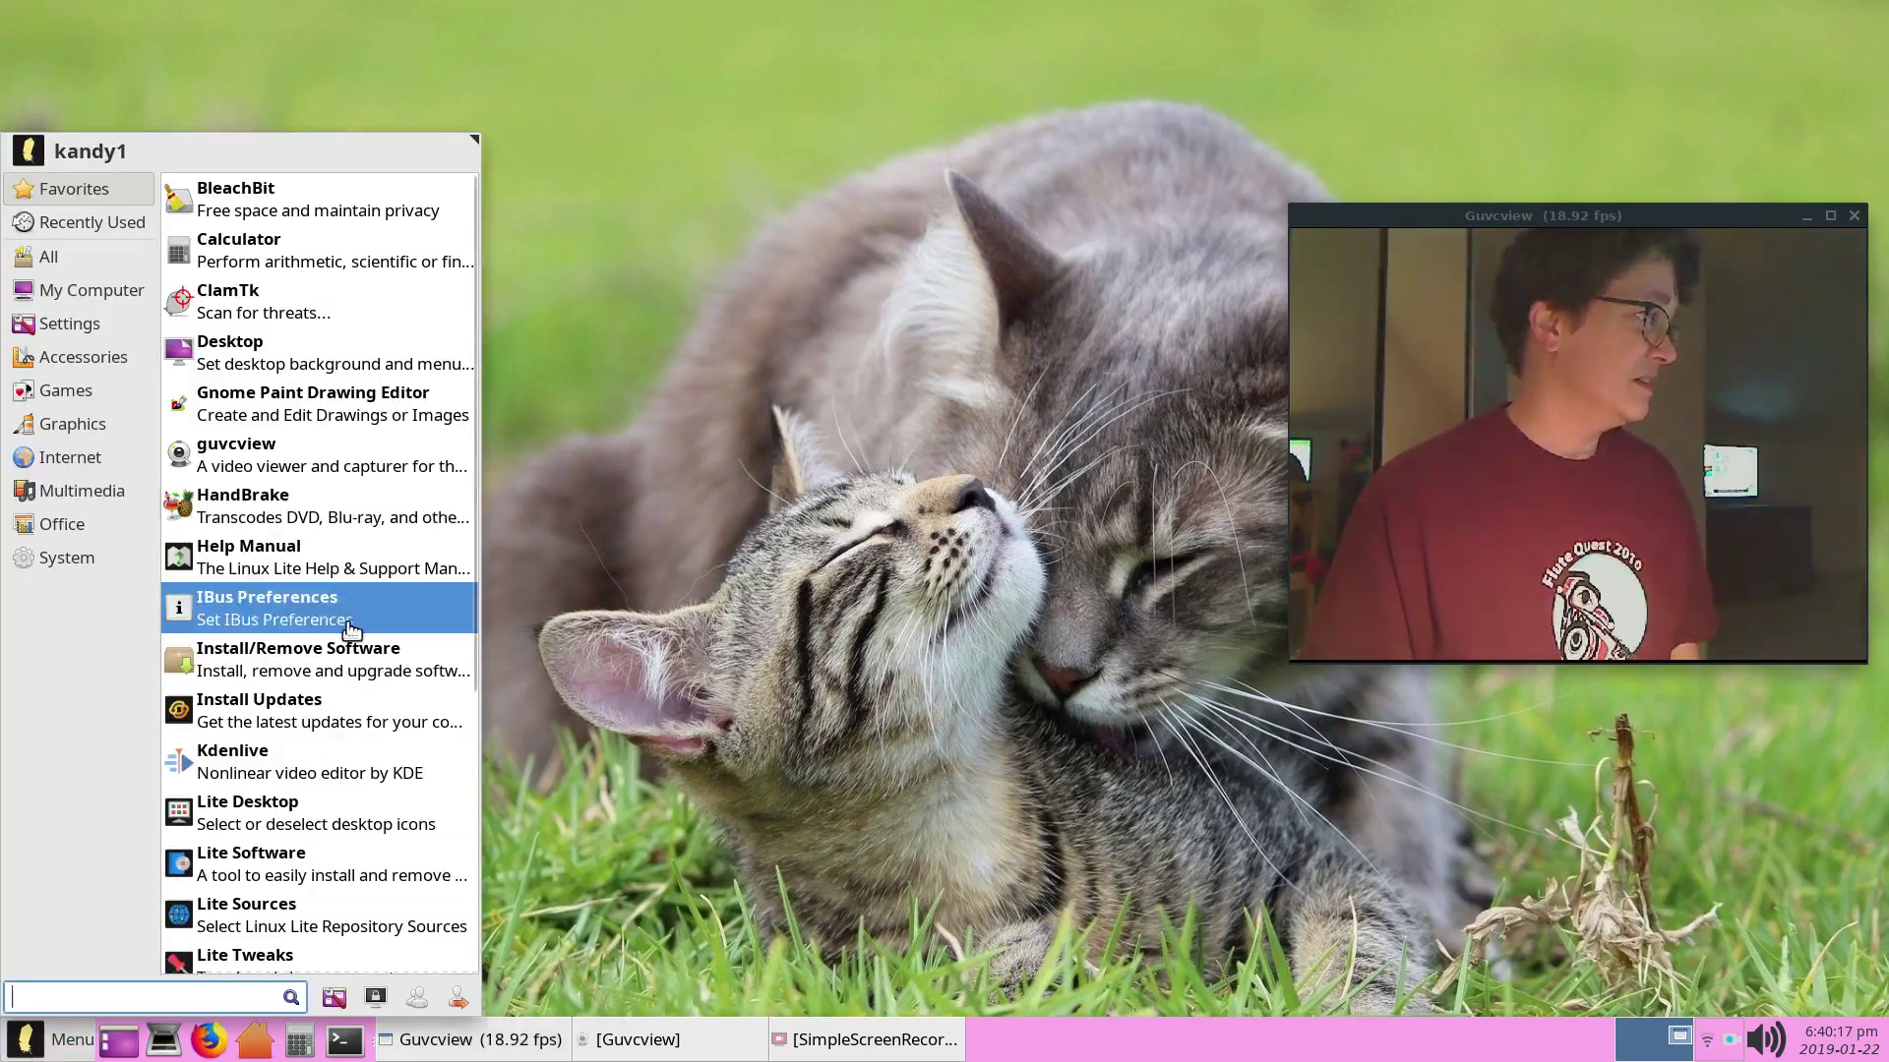
{"action": "left_click", "coordinate": [291, 509]}
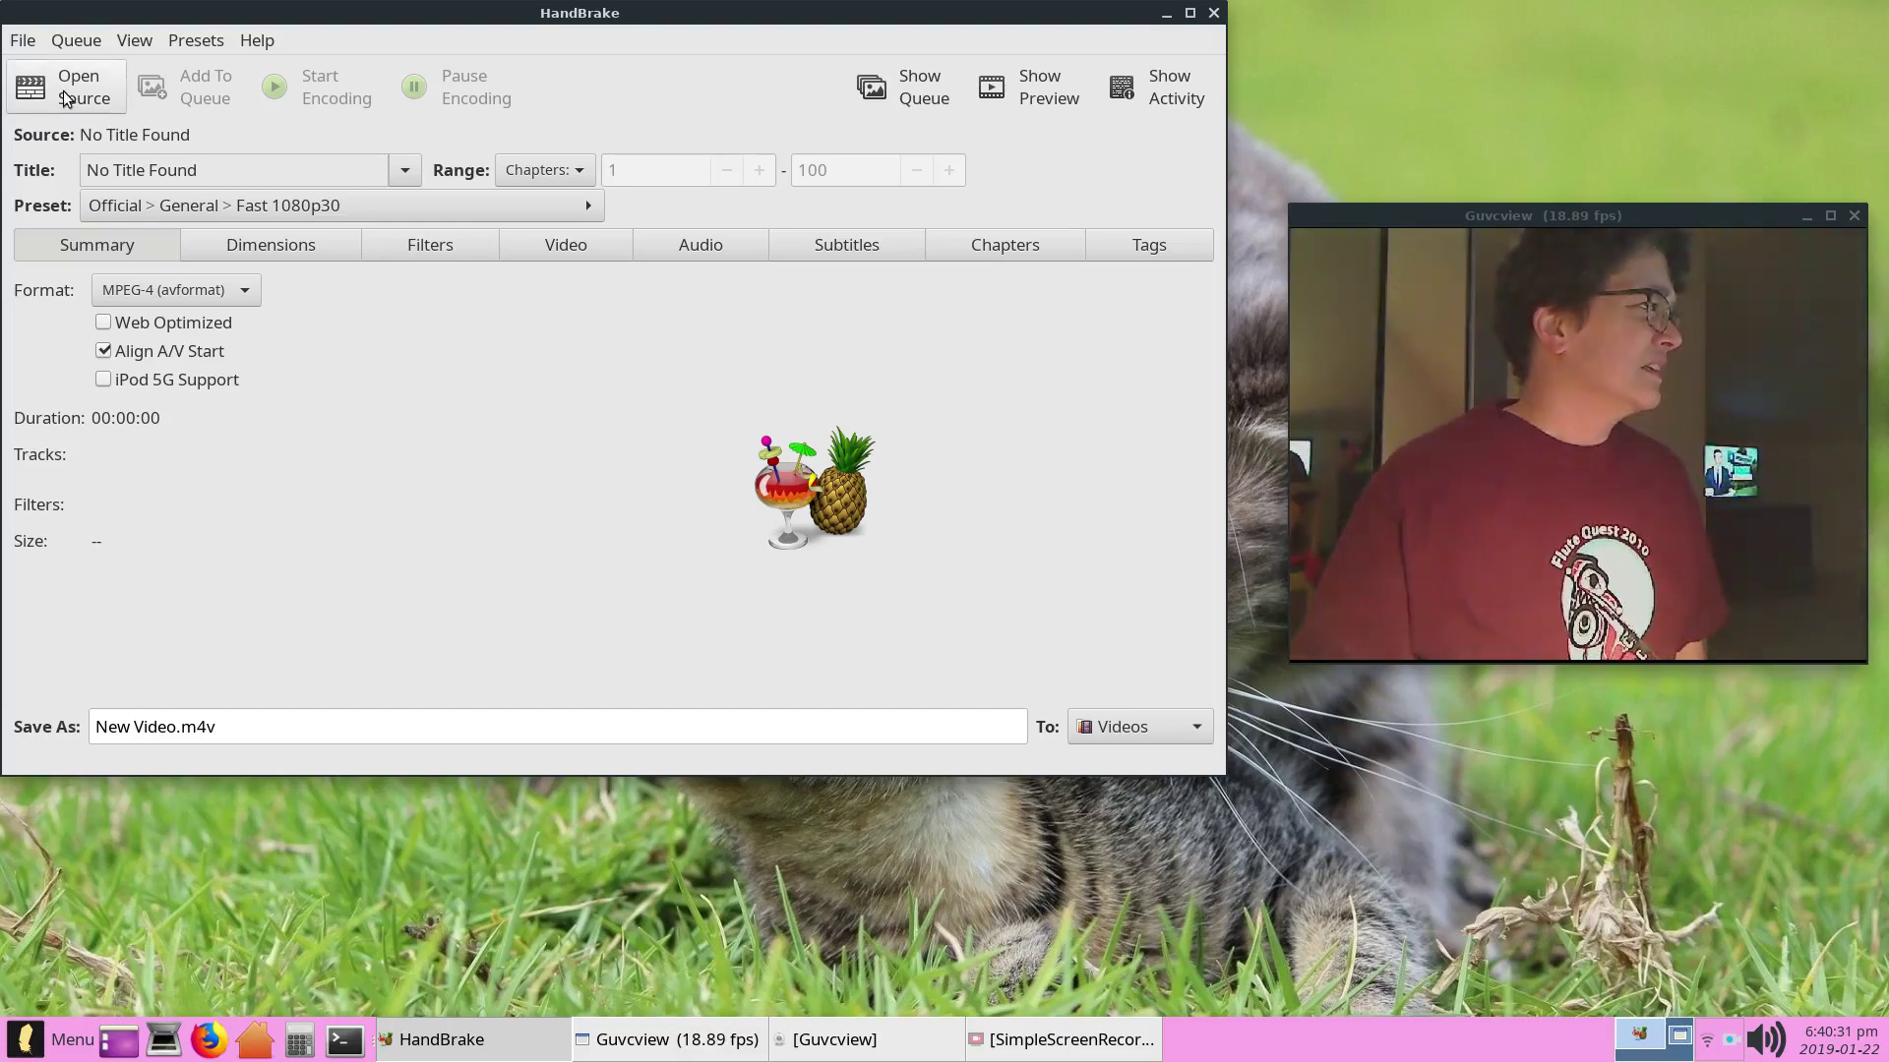
{"action": "left_click_drag", "start_coordinate": [203, 17], "coordinate": [307, 41]}
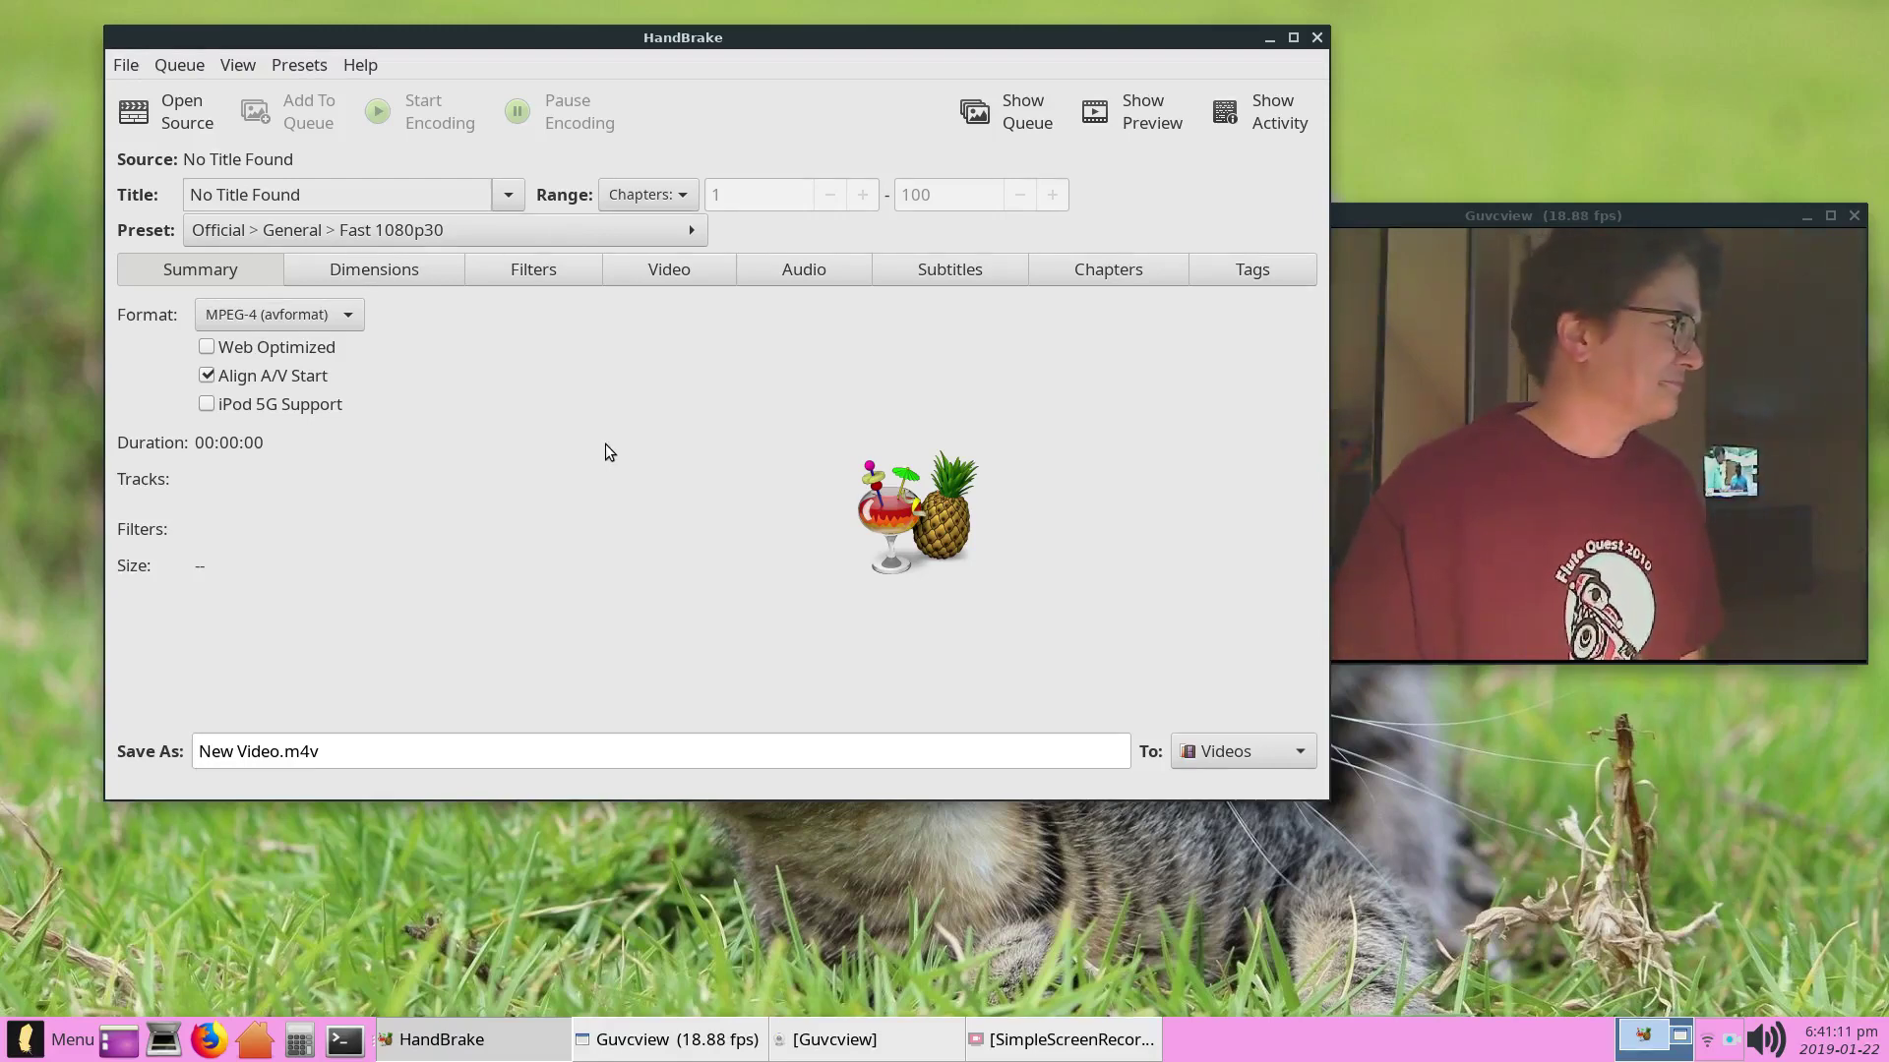
{"action": "left_click", "coordinate": [685, 272]}
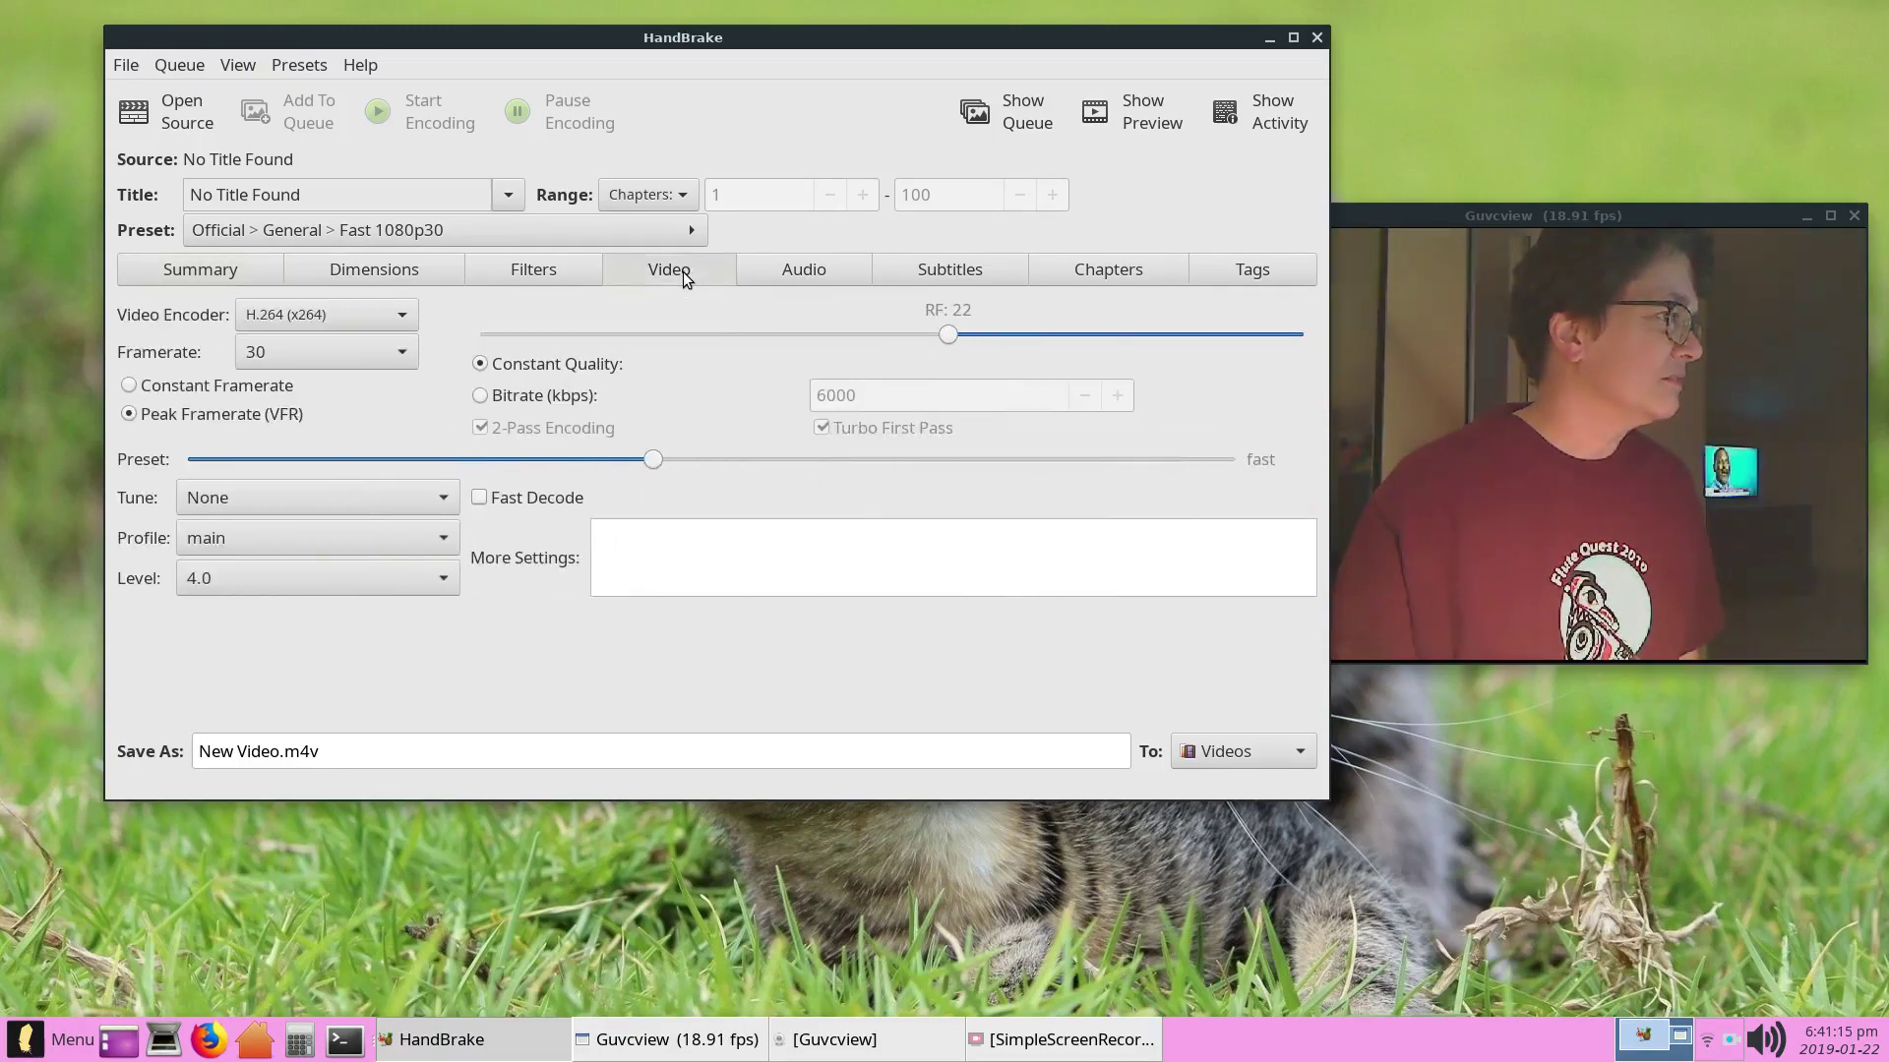
{"action": "left_click", "coordinate": [174, 276]}
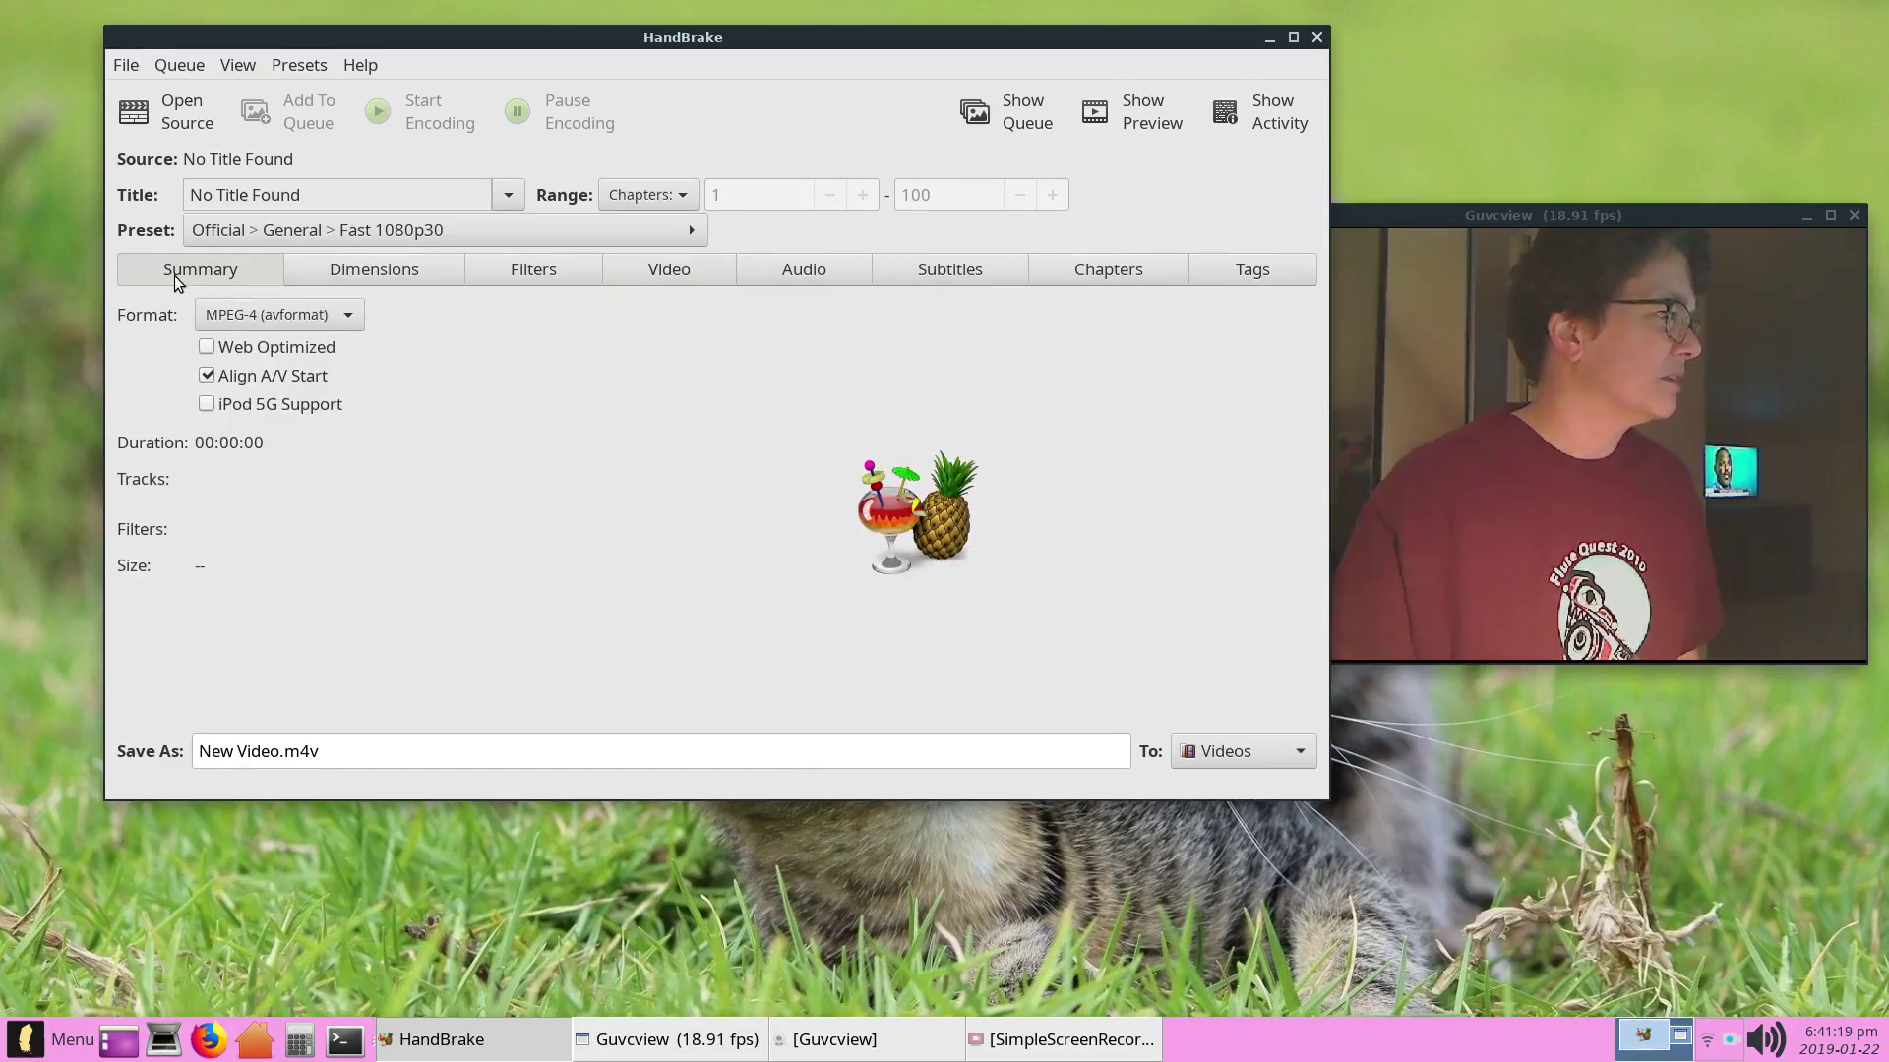
{"action": "left_click", "coordinate": [177, 110]}
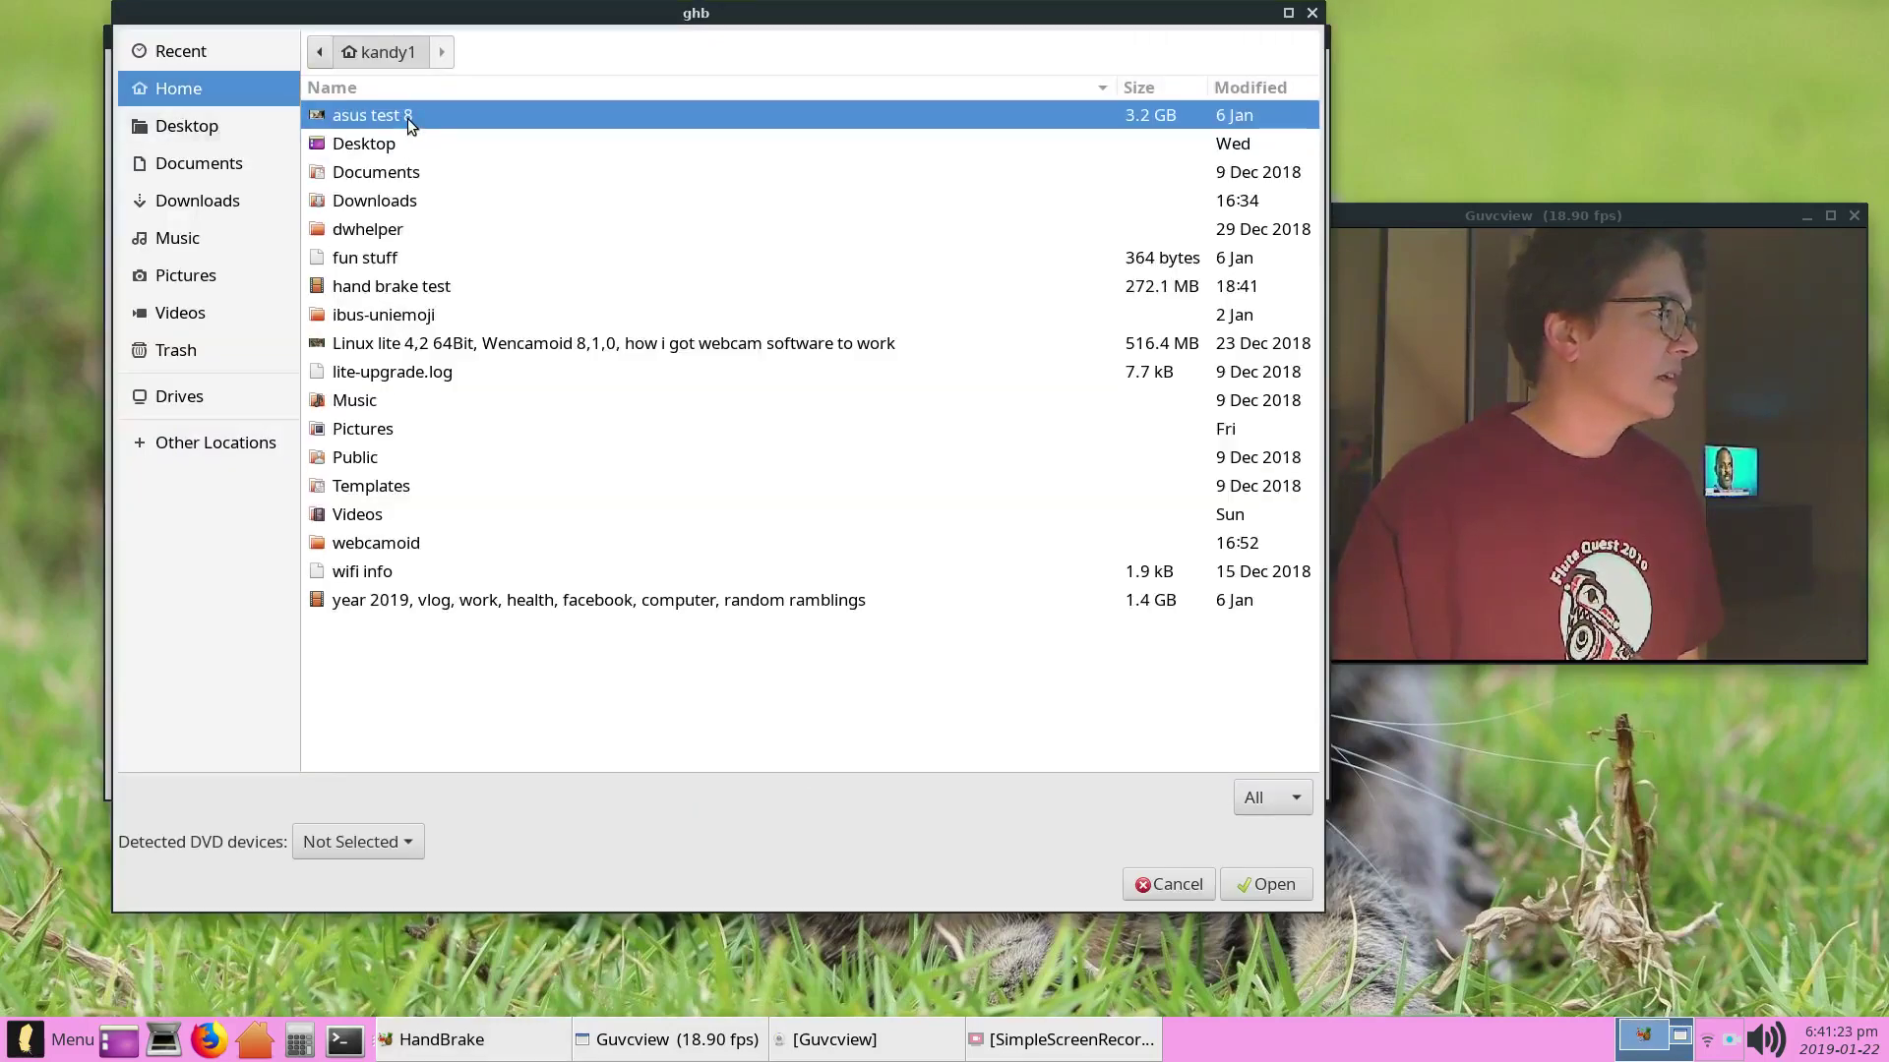
{"action": "left_click", "coordinate": [1311, 13]}
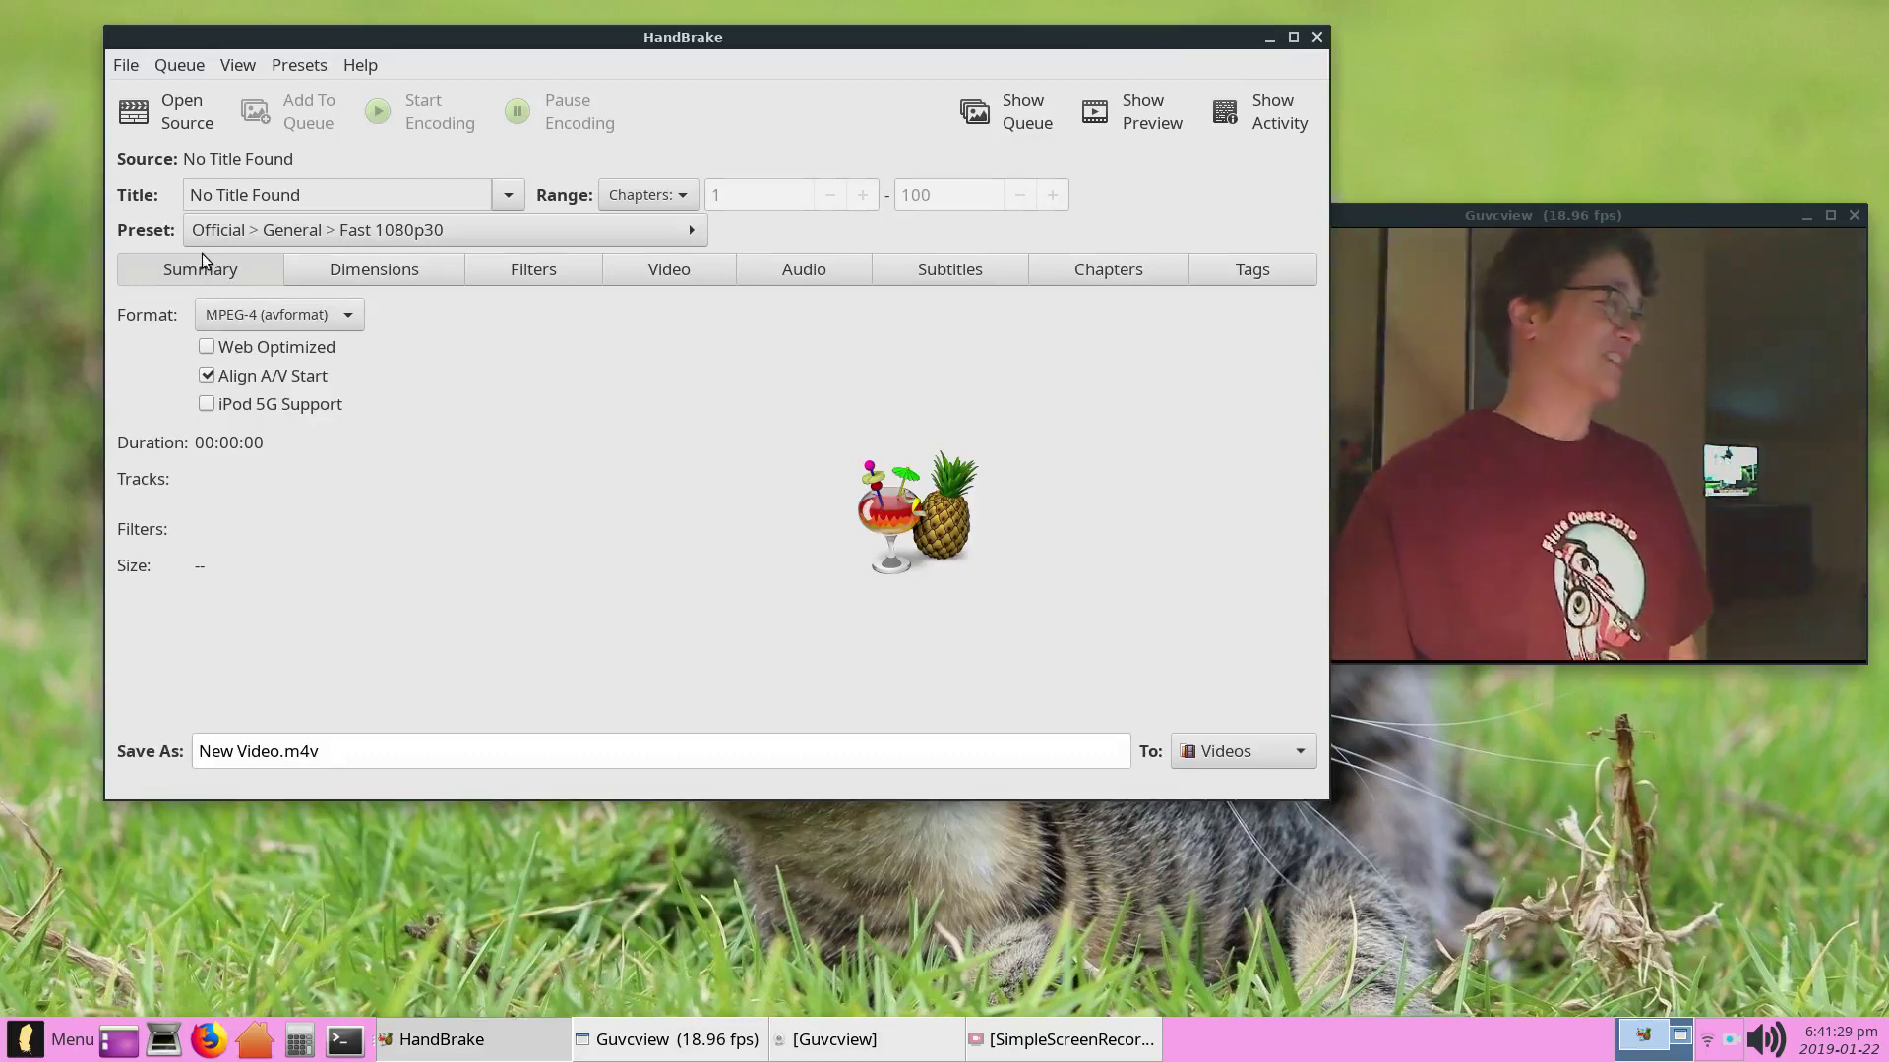
Open the video "asus test 8" from the home folder as the source.
{"action": "left_click", "coordinate": [187, 119]}
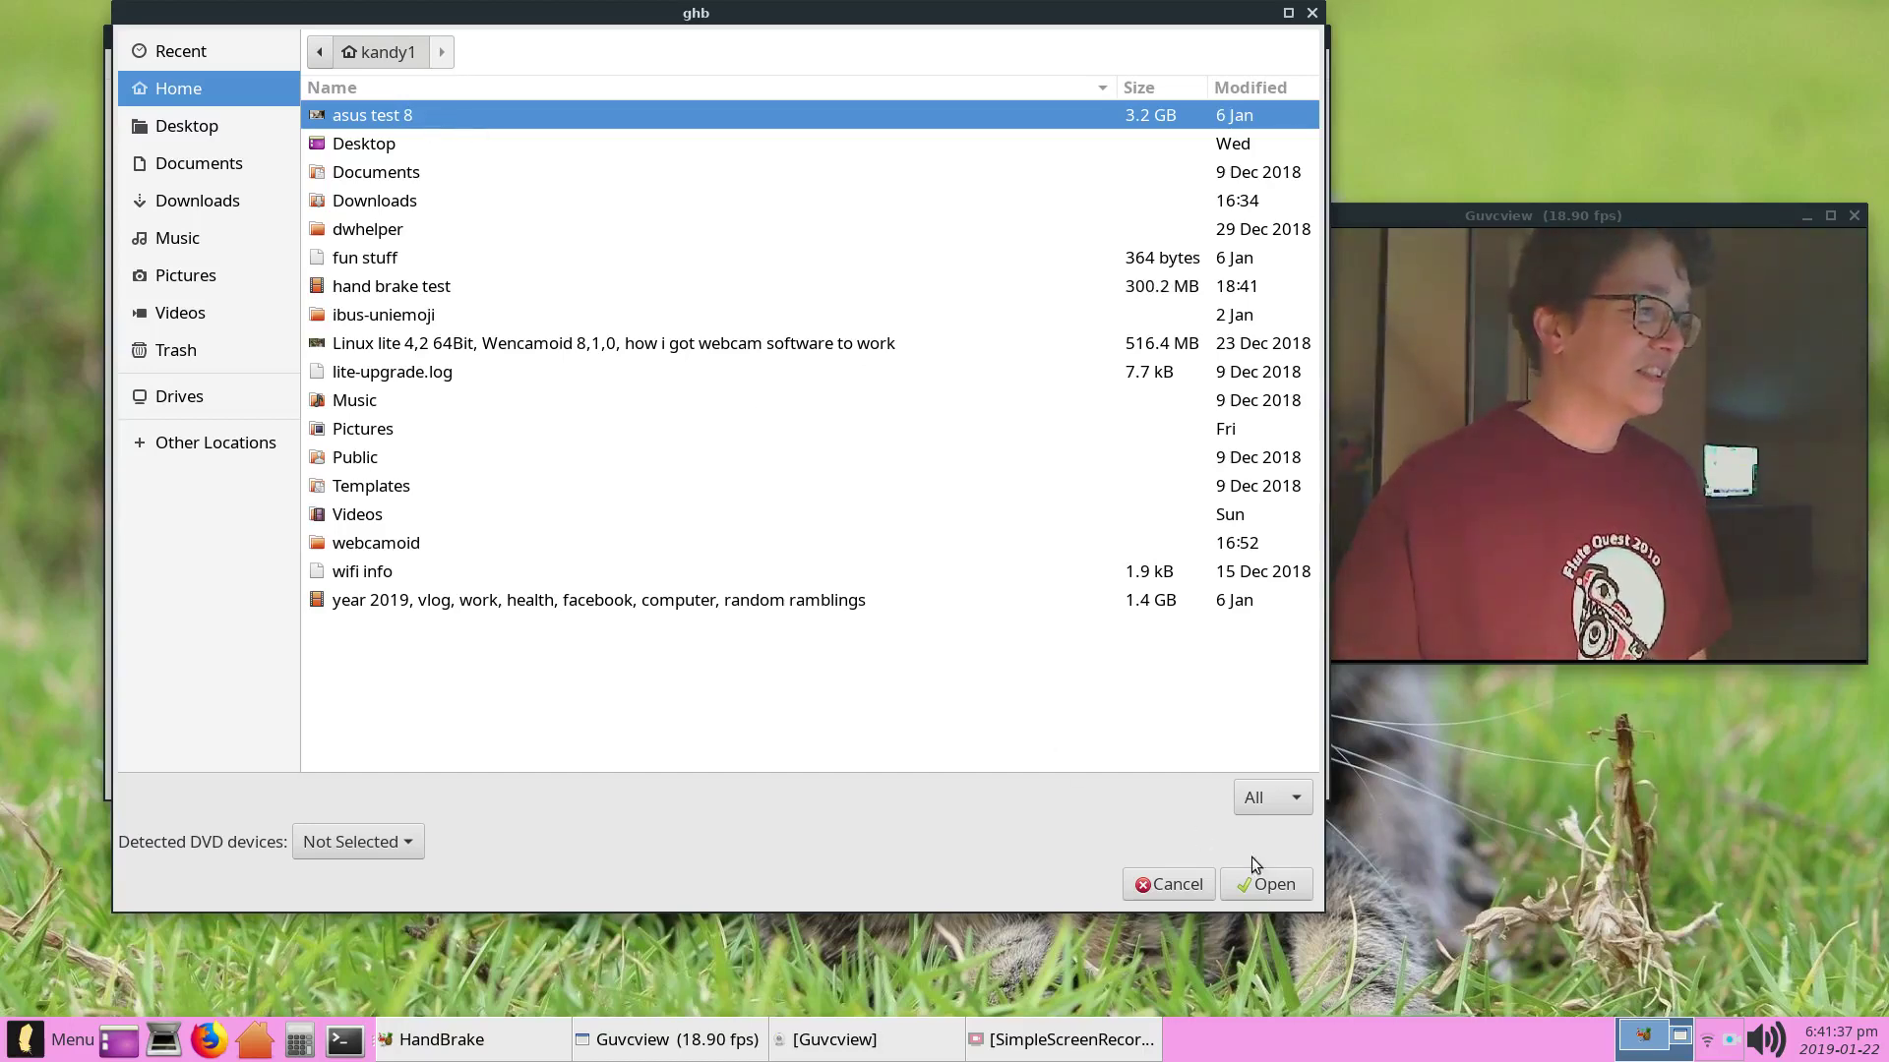
{"action": "left_click", "coordinate": [1265, 884]}
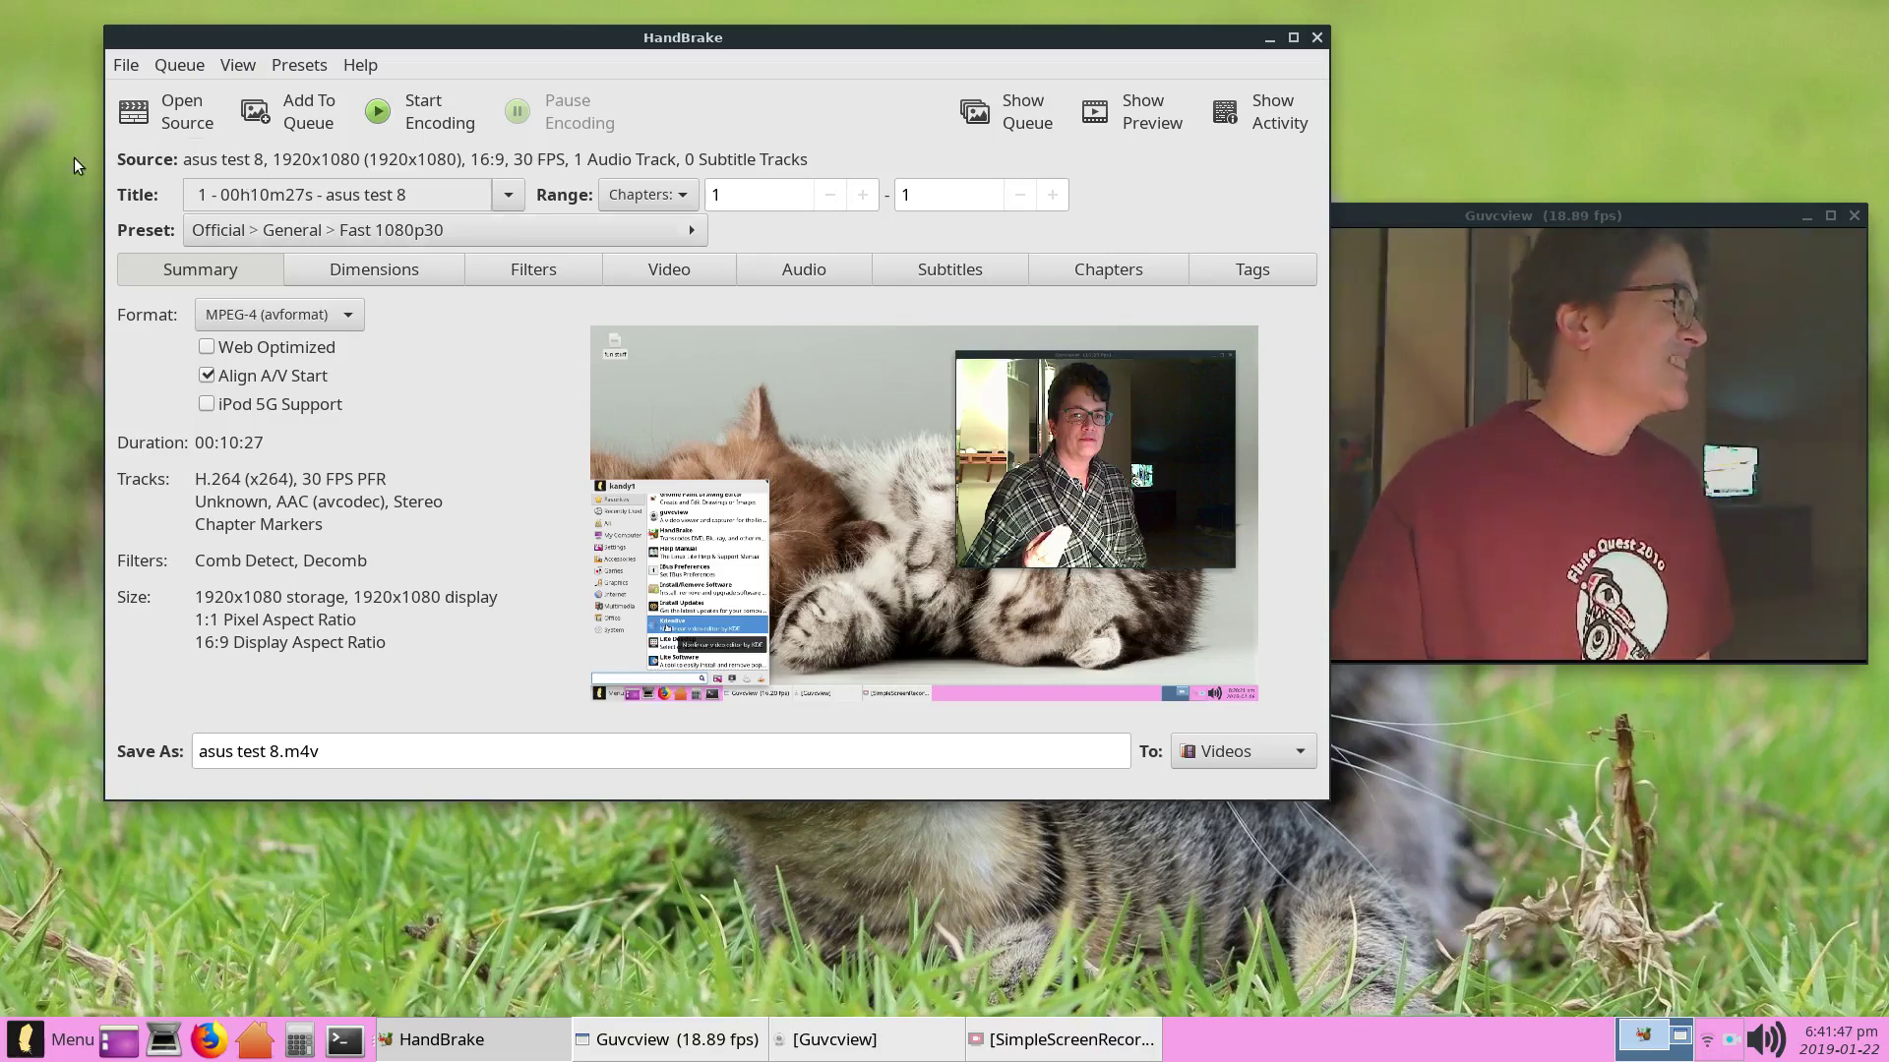
Turn off "Hide Advanced Video Options Tab" in the advanced preferences and confirm the preferences.
{"action": "left_click", "coordinate": [670, 276]}
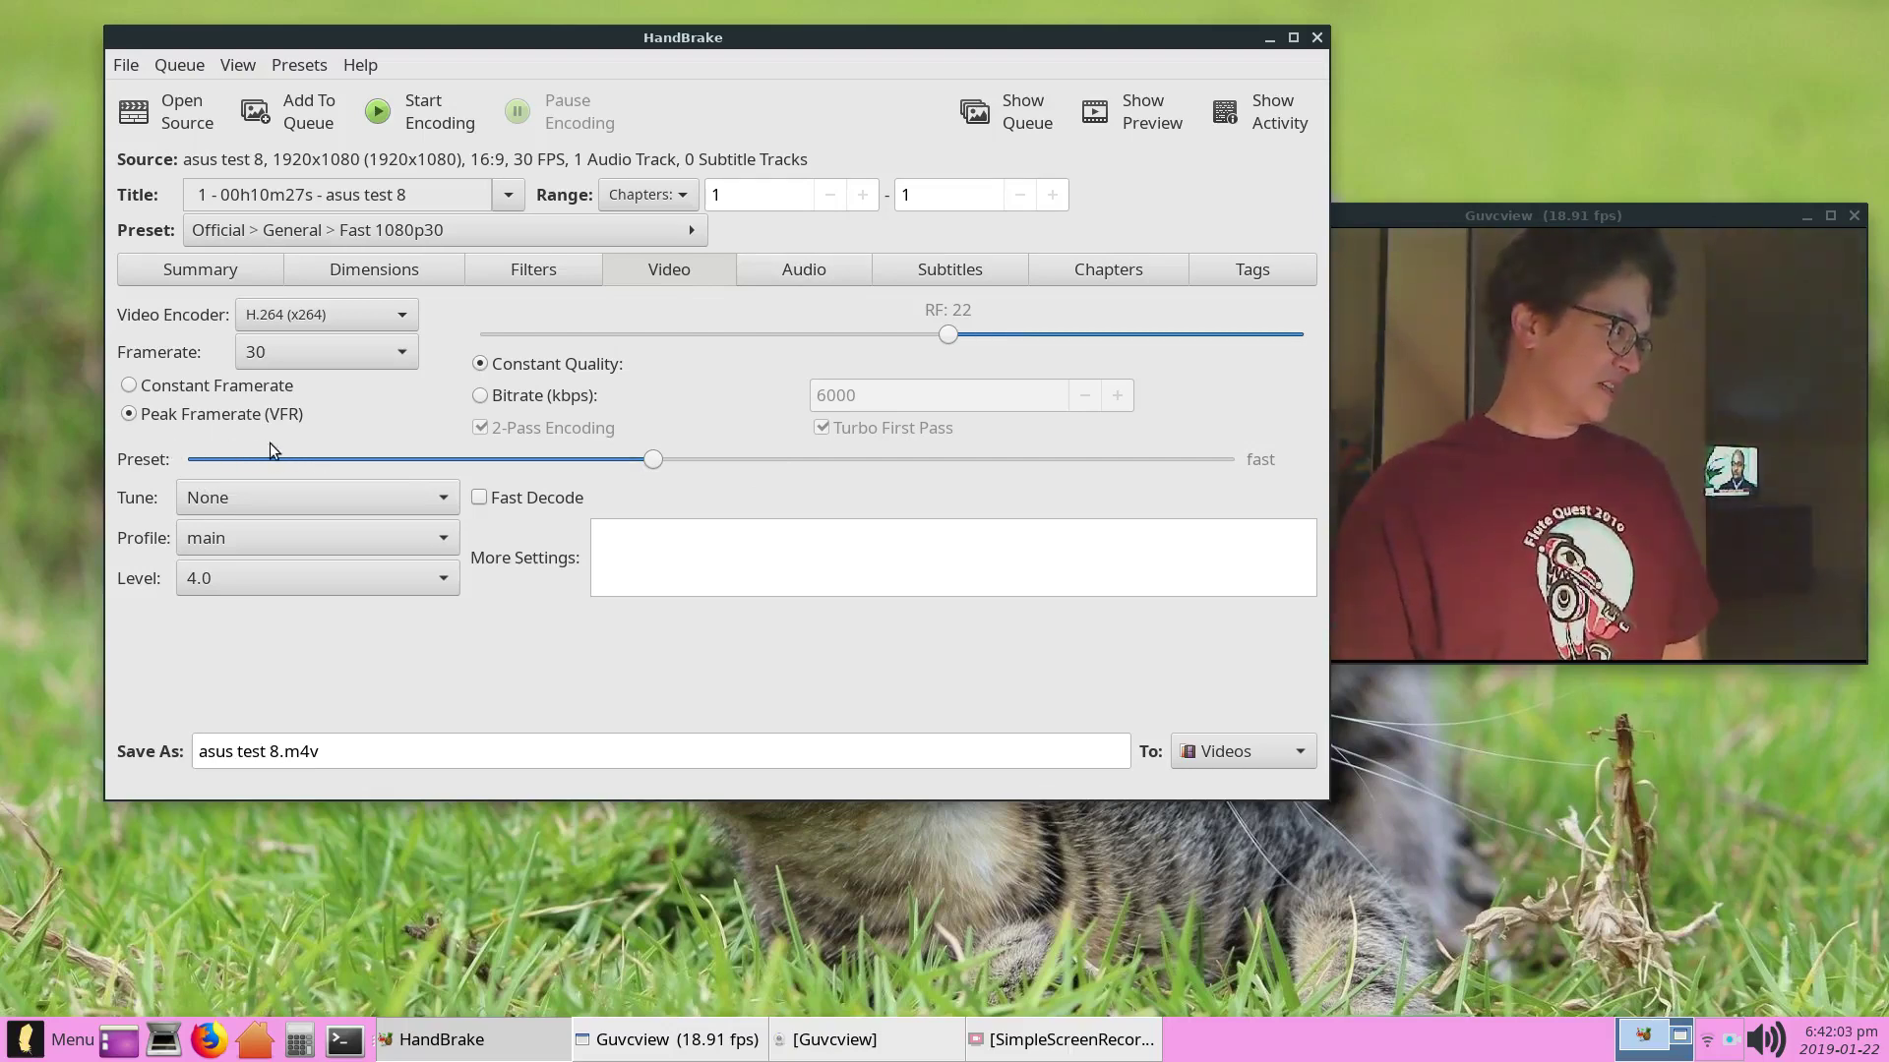
{"action": "mouse_move", "coordinate": [240, 447]}
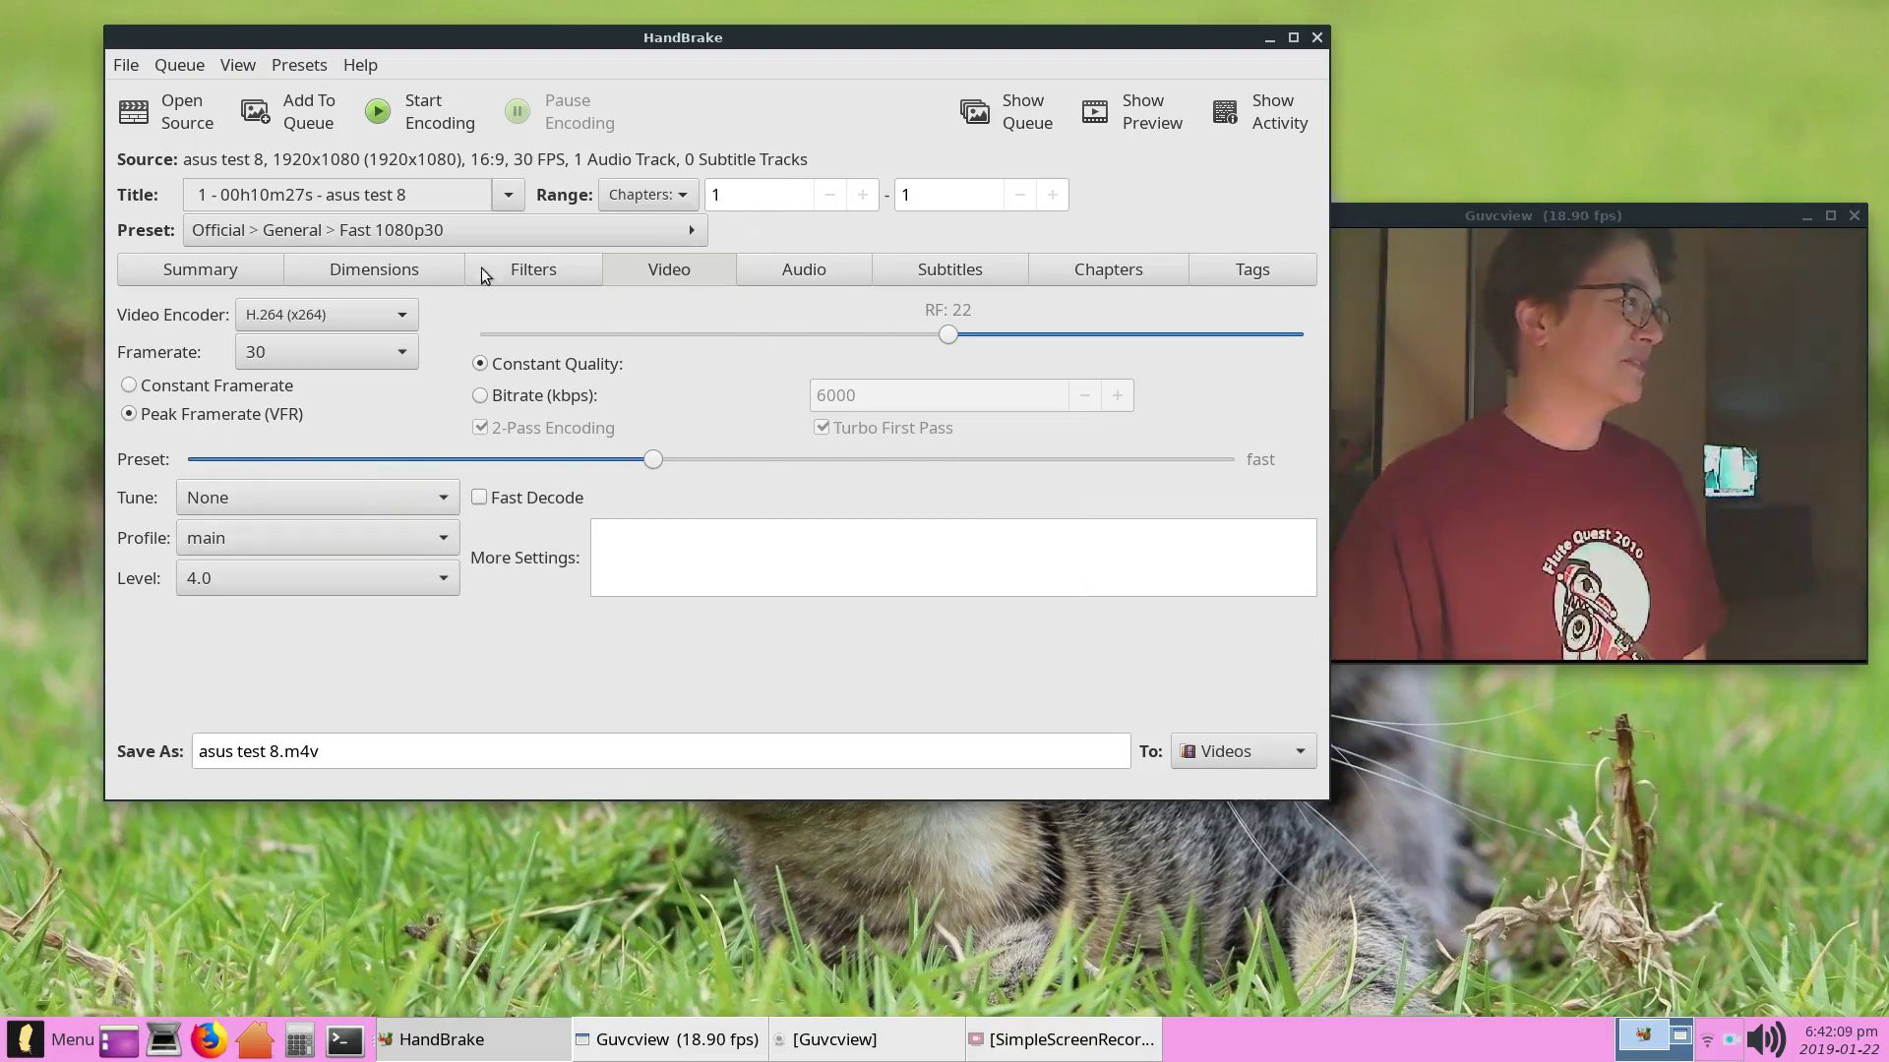
{"action": "left_click", "coordinate": [126, 65]}
{"action": "left_click", "coordinate": [179, 65]}
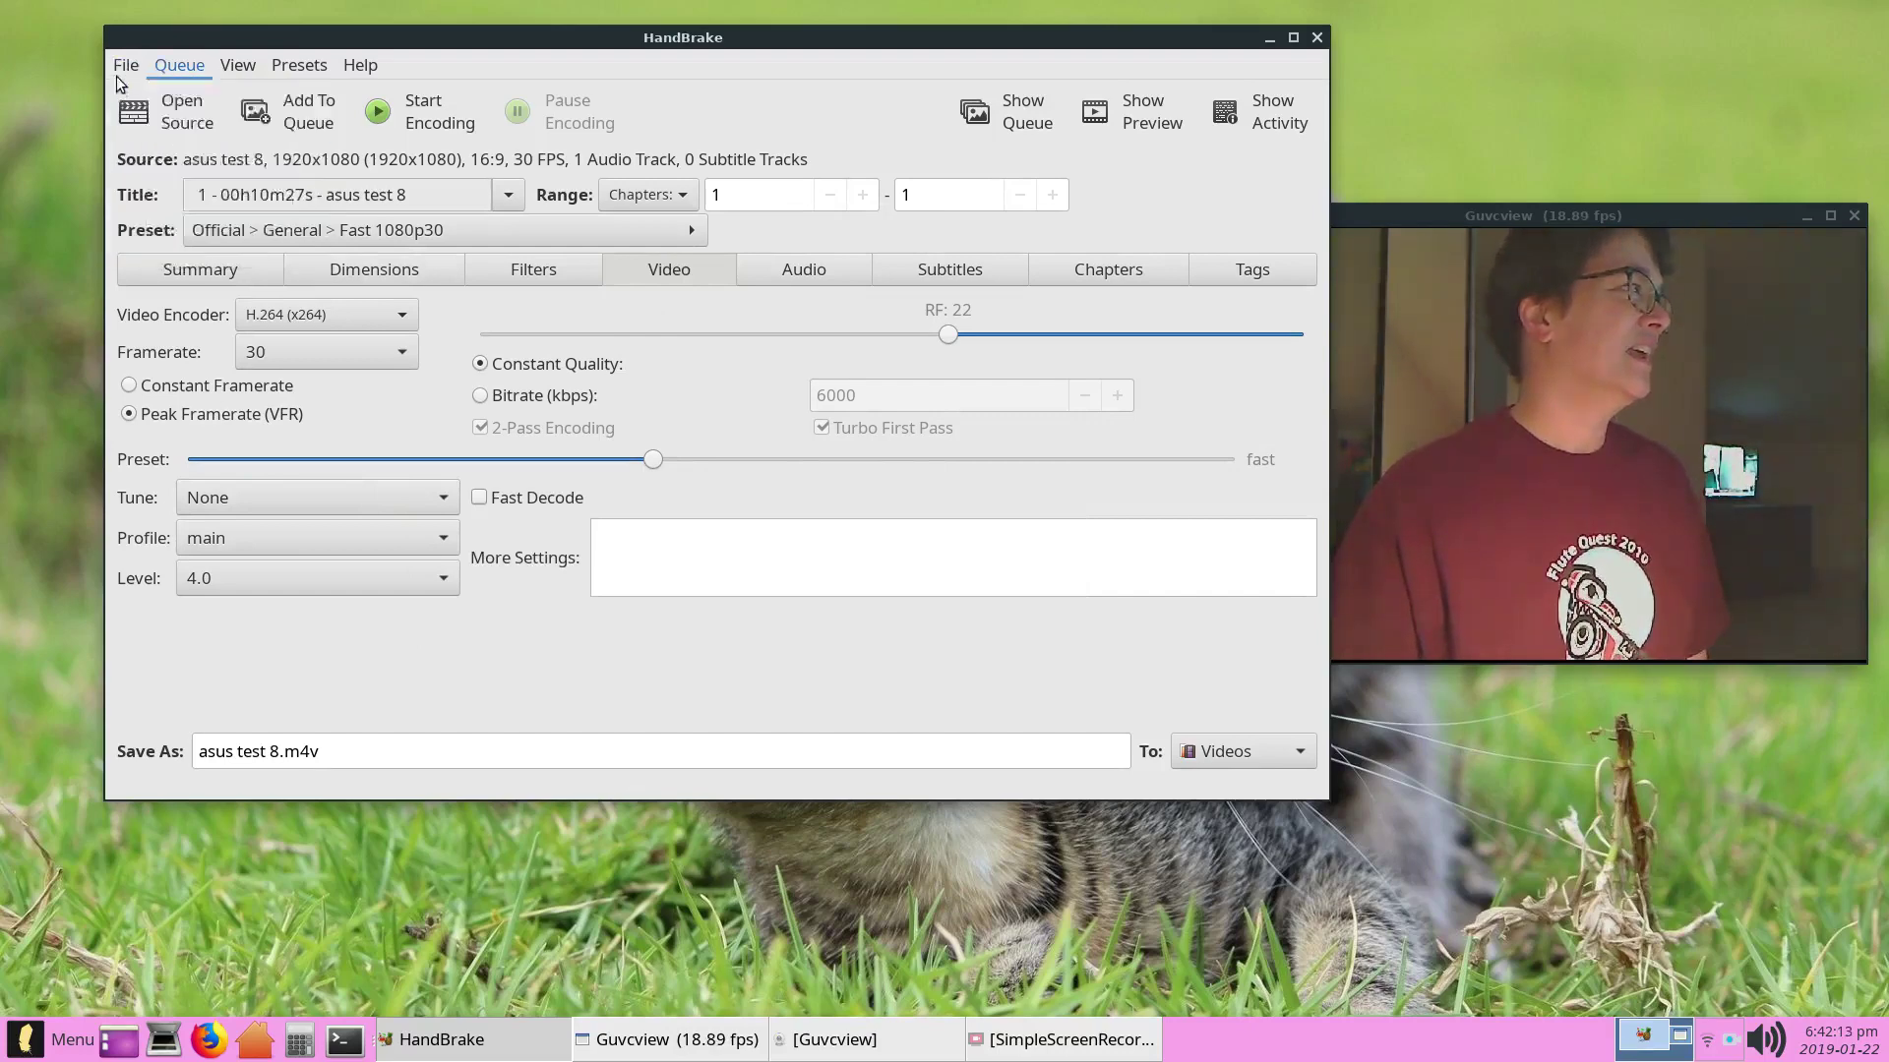
{"action": "left_click", "coordinate": [126, 65]}
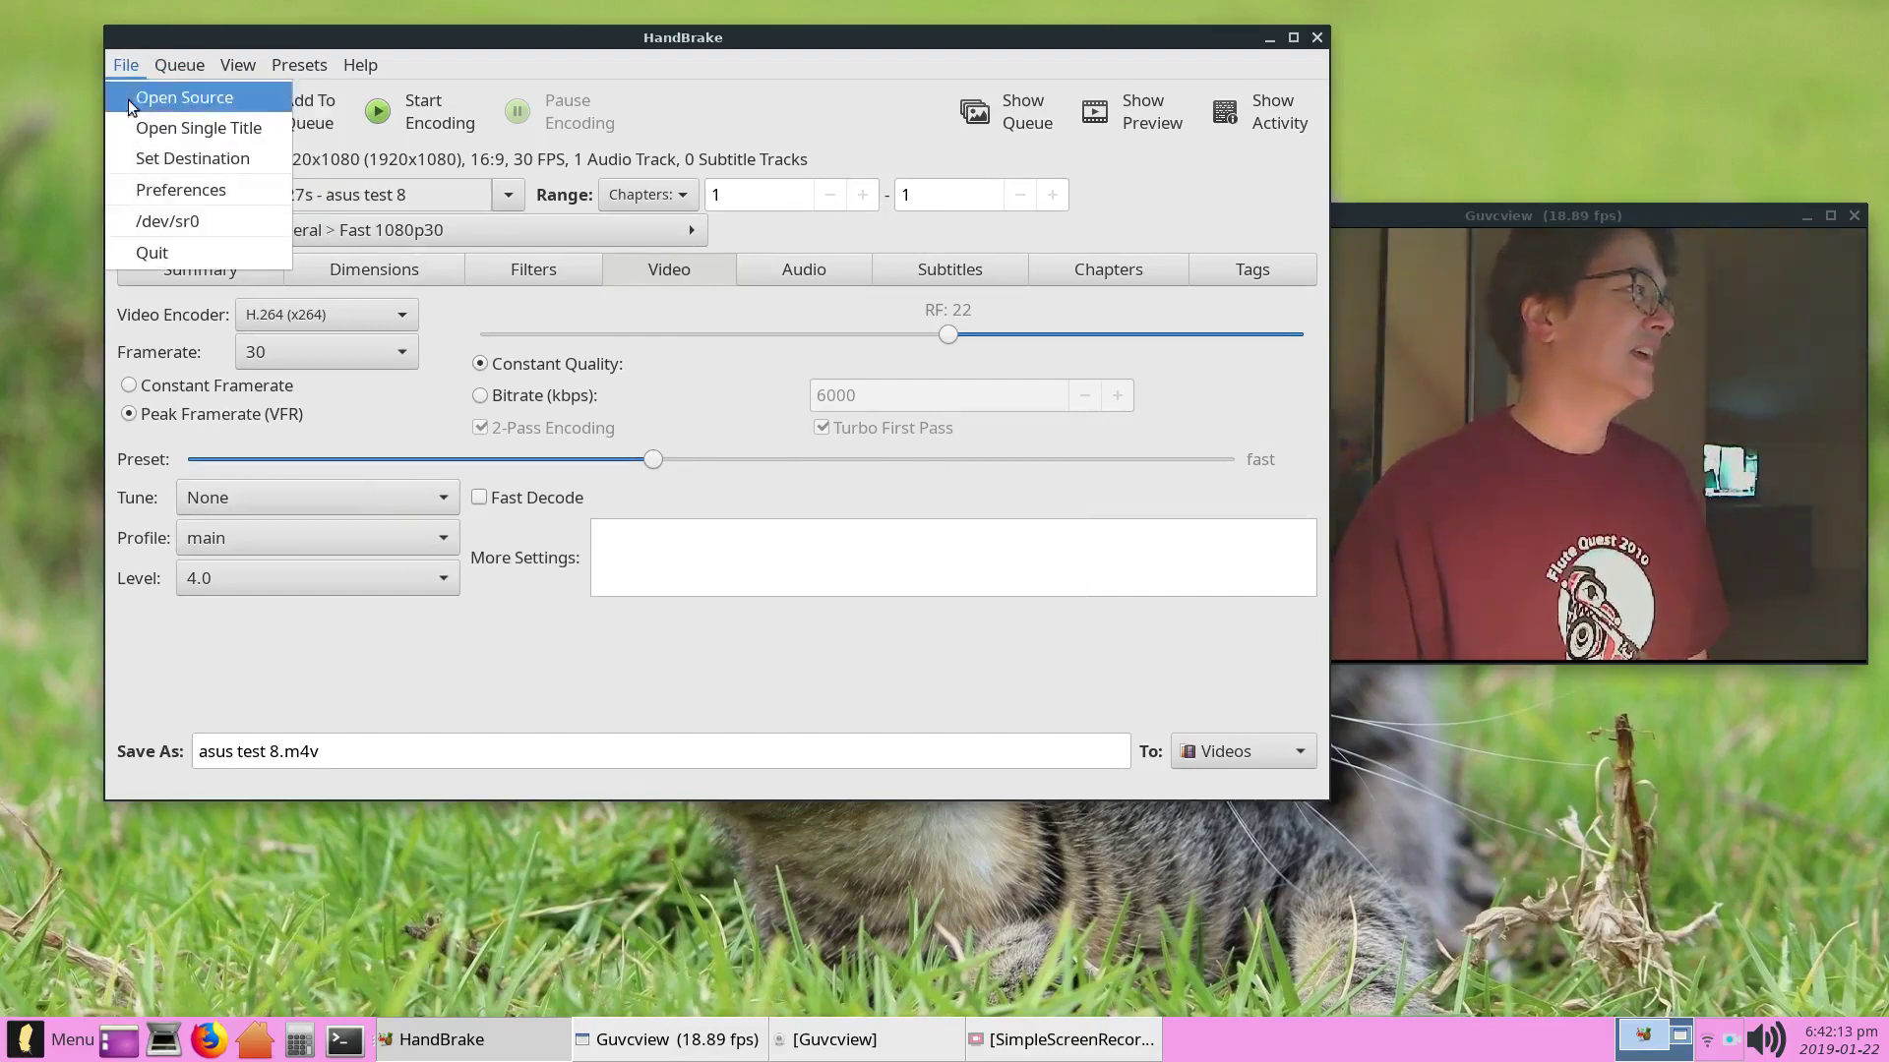
{"action": "left_click", "coordinate": [154, 196]}
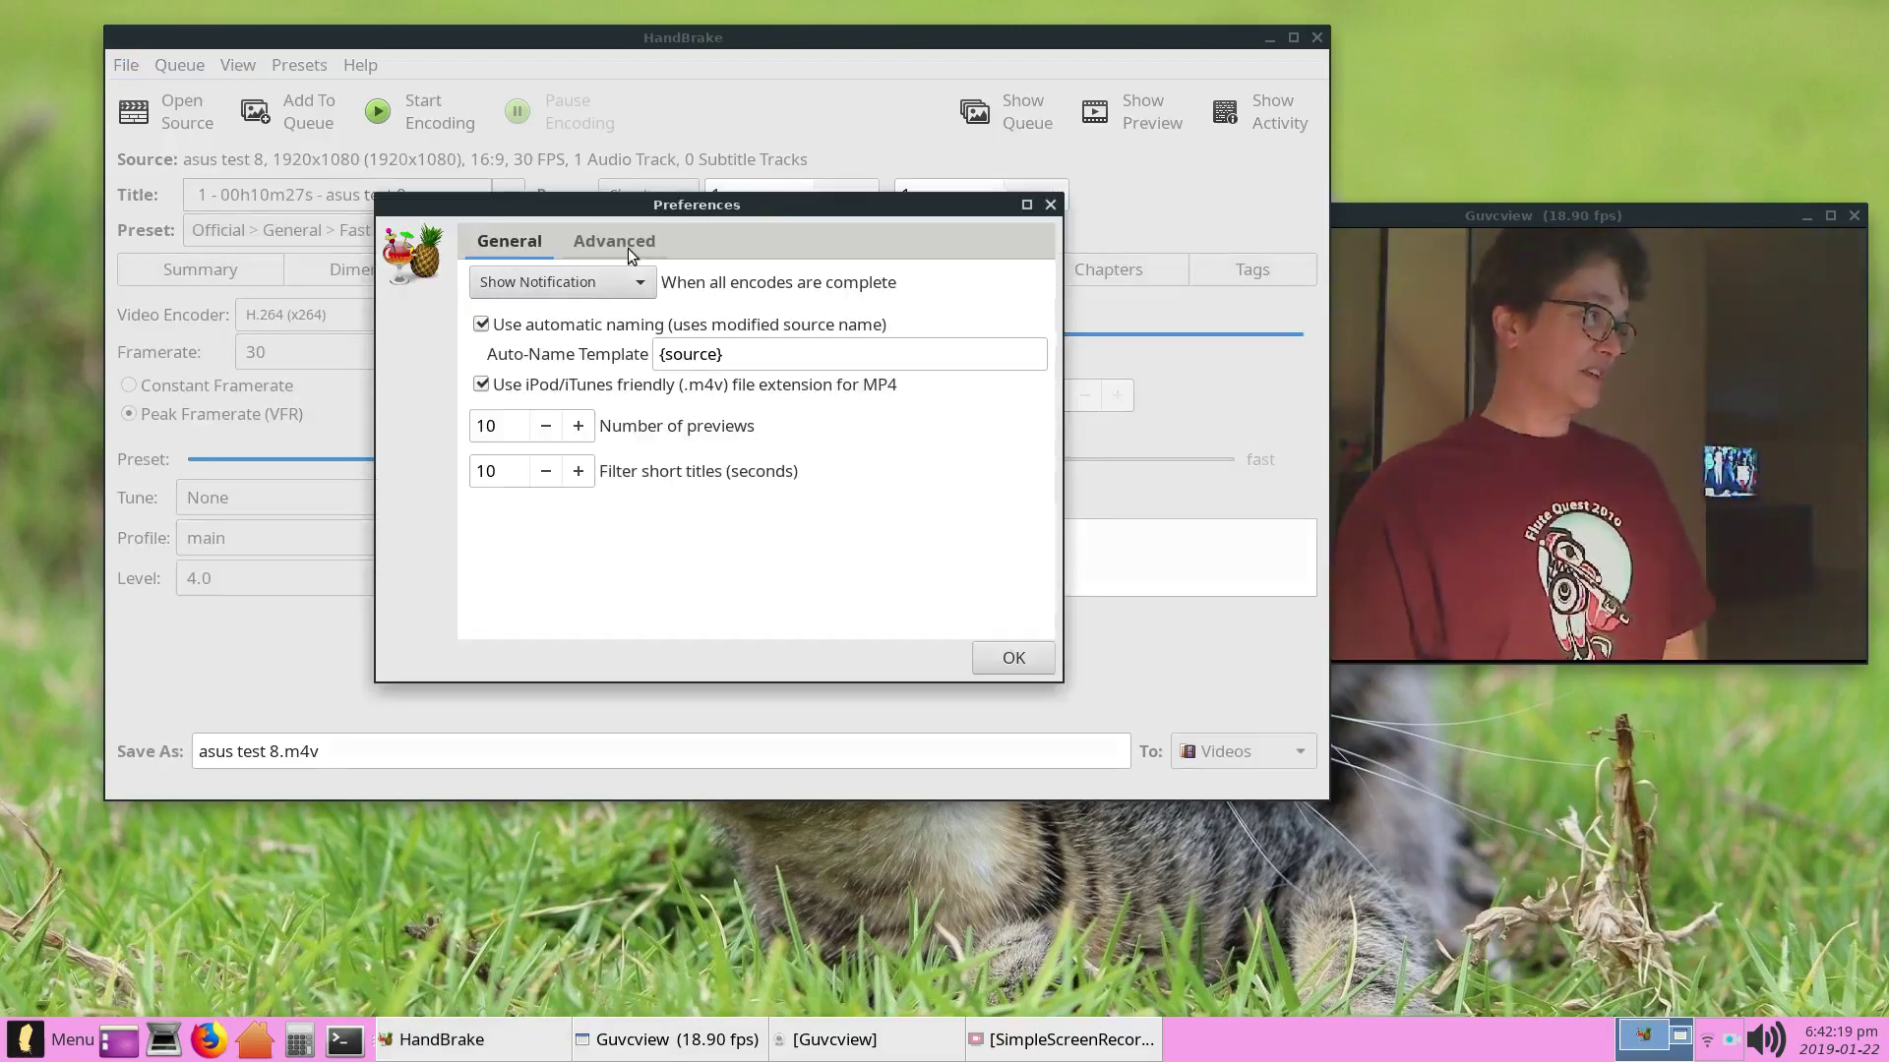
{"action": "left_click_drag", "start_coordinate": [700, 202], "coordinate": [691, 238]}
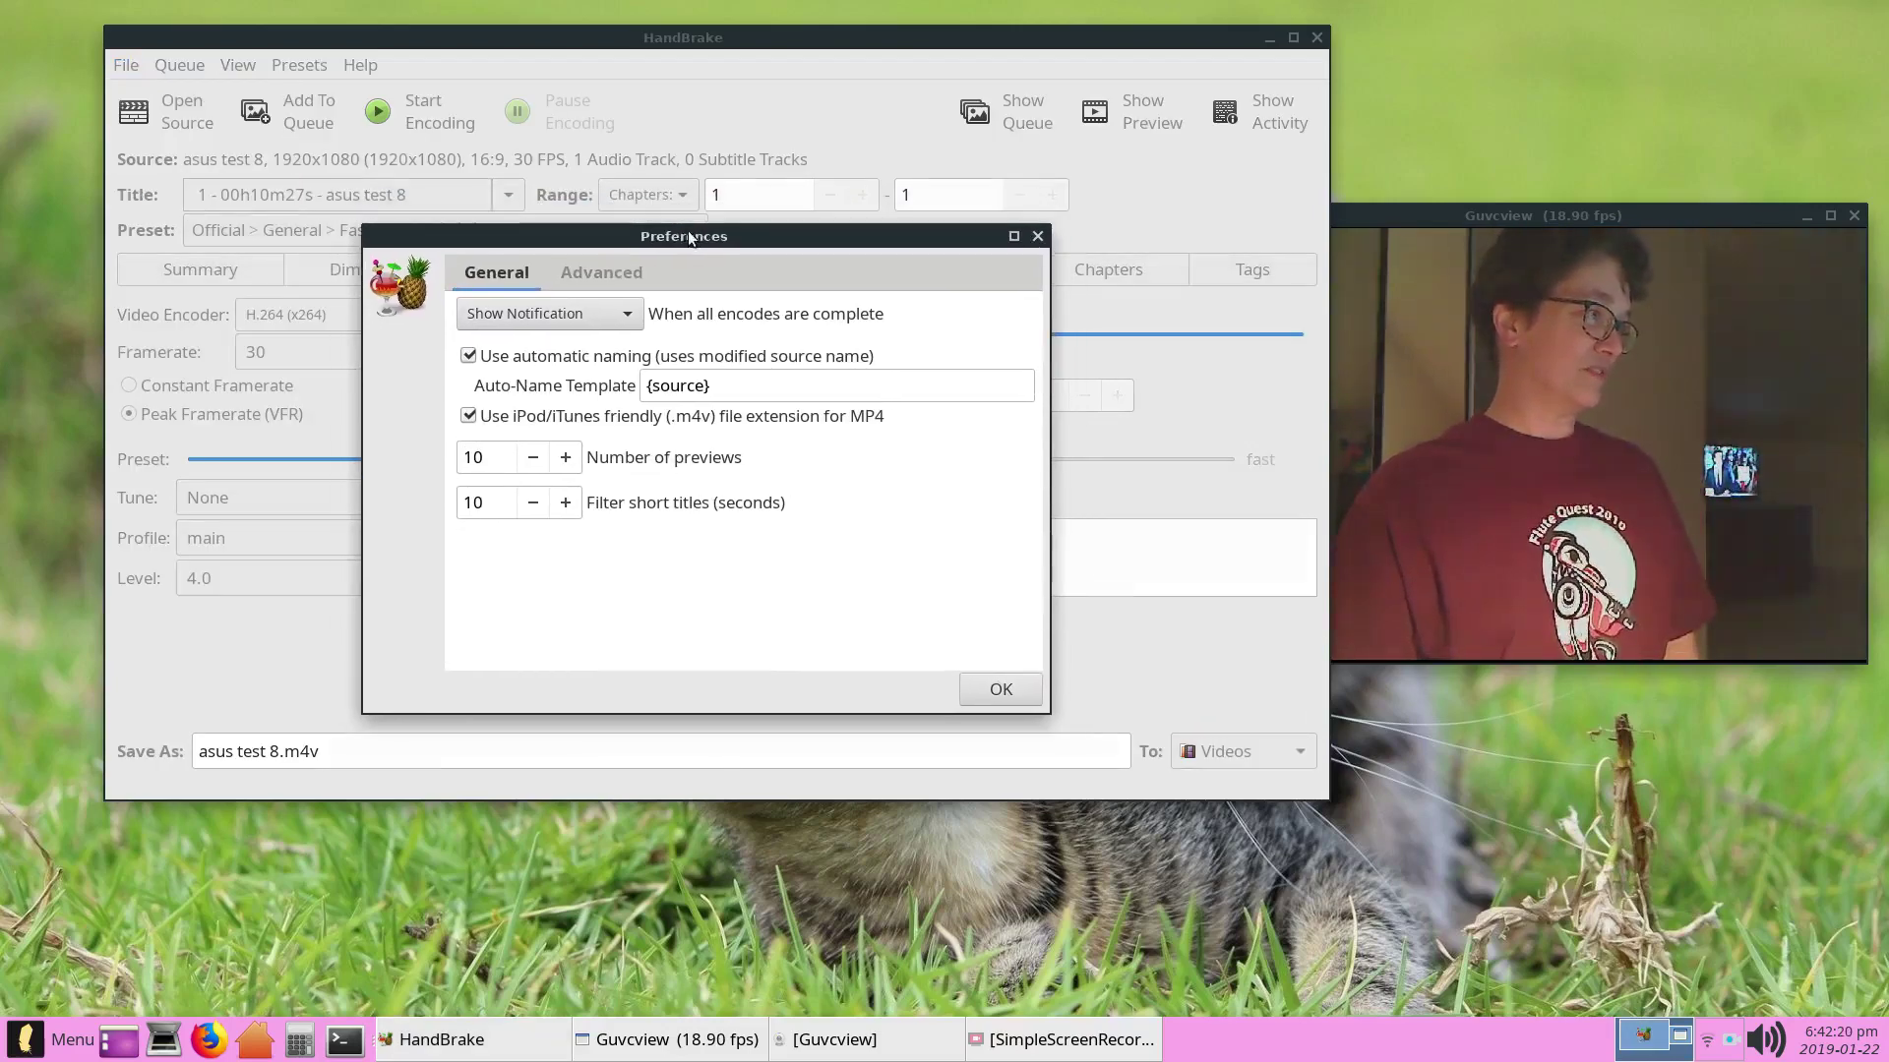
{"action": "left_click", "coordinate": [609, 279]}
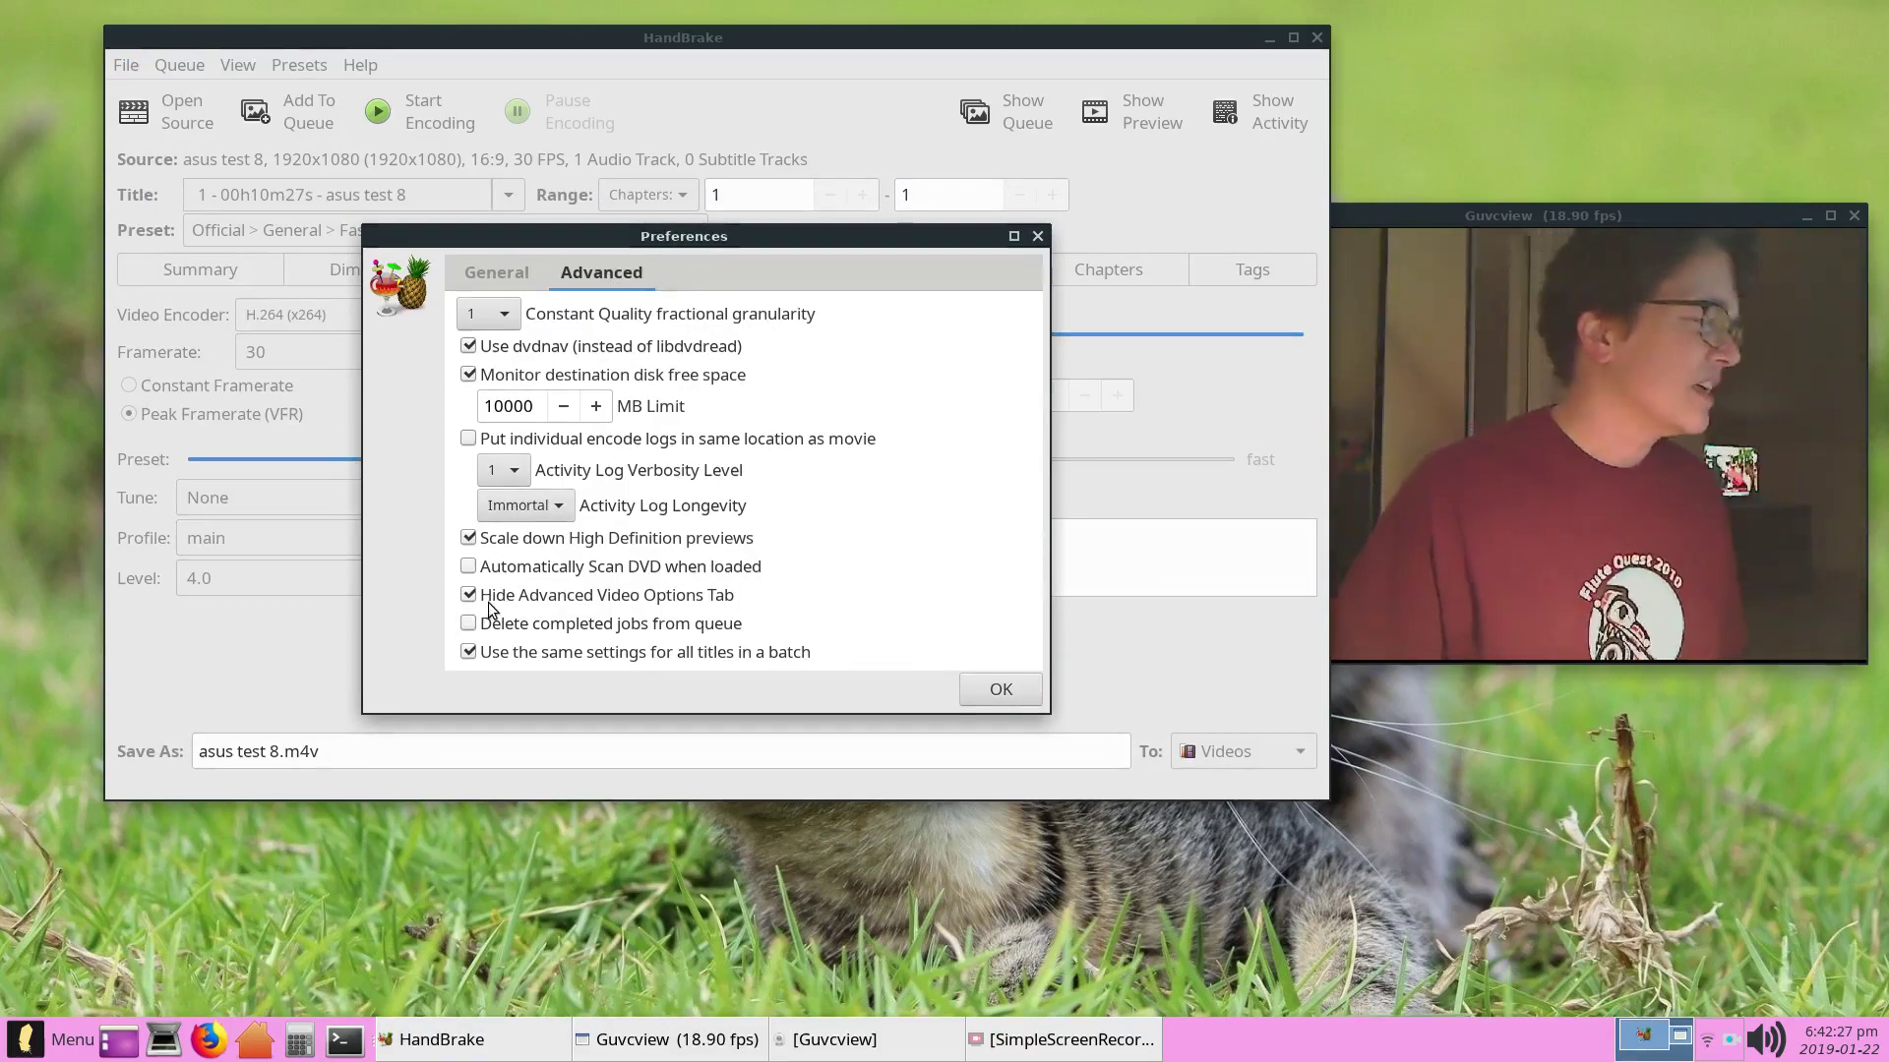
{"action": "mouse_move", "coordinate": [489, 600]}
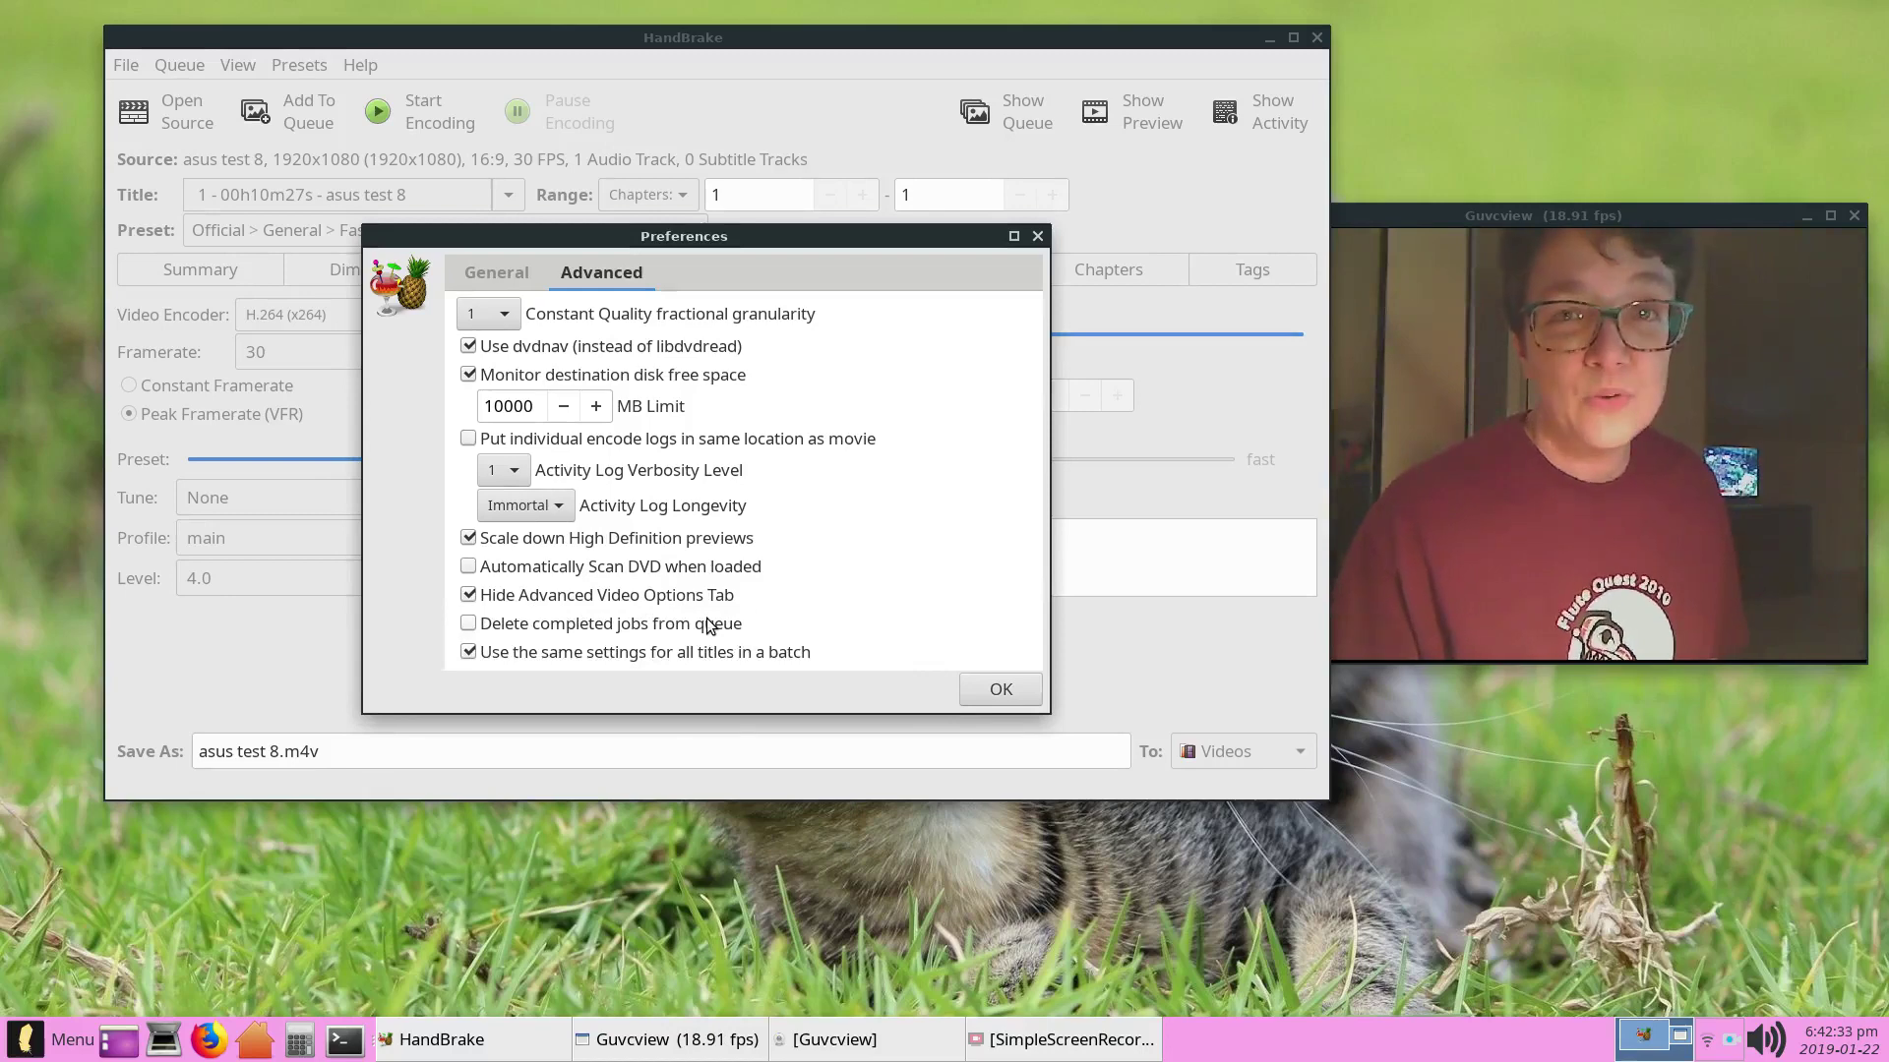
{"action": "mouse_move", "coordinate": [709, 627]}
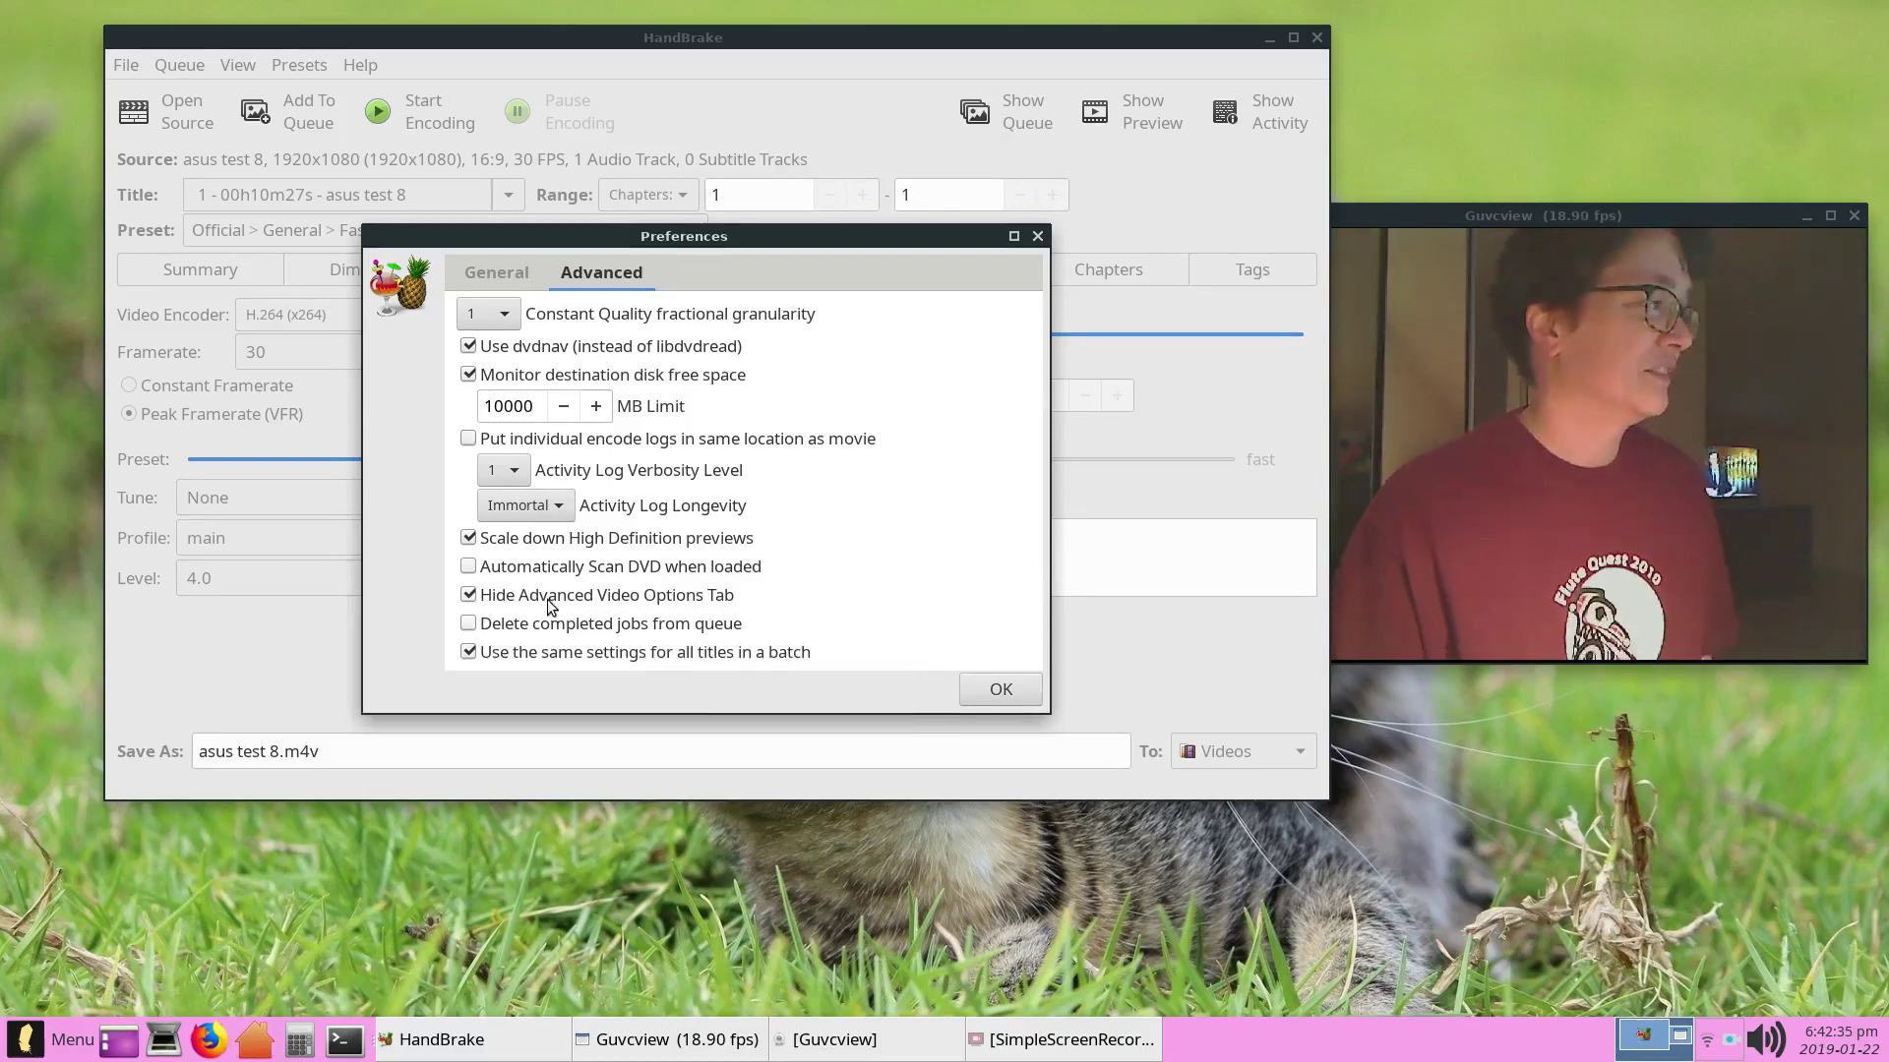
{"action": "left_click", "coordinate": [471, 600]}
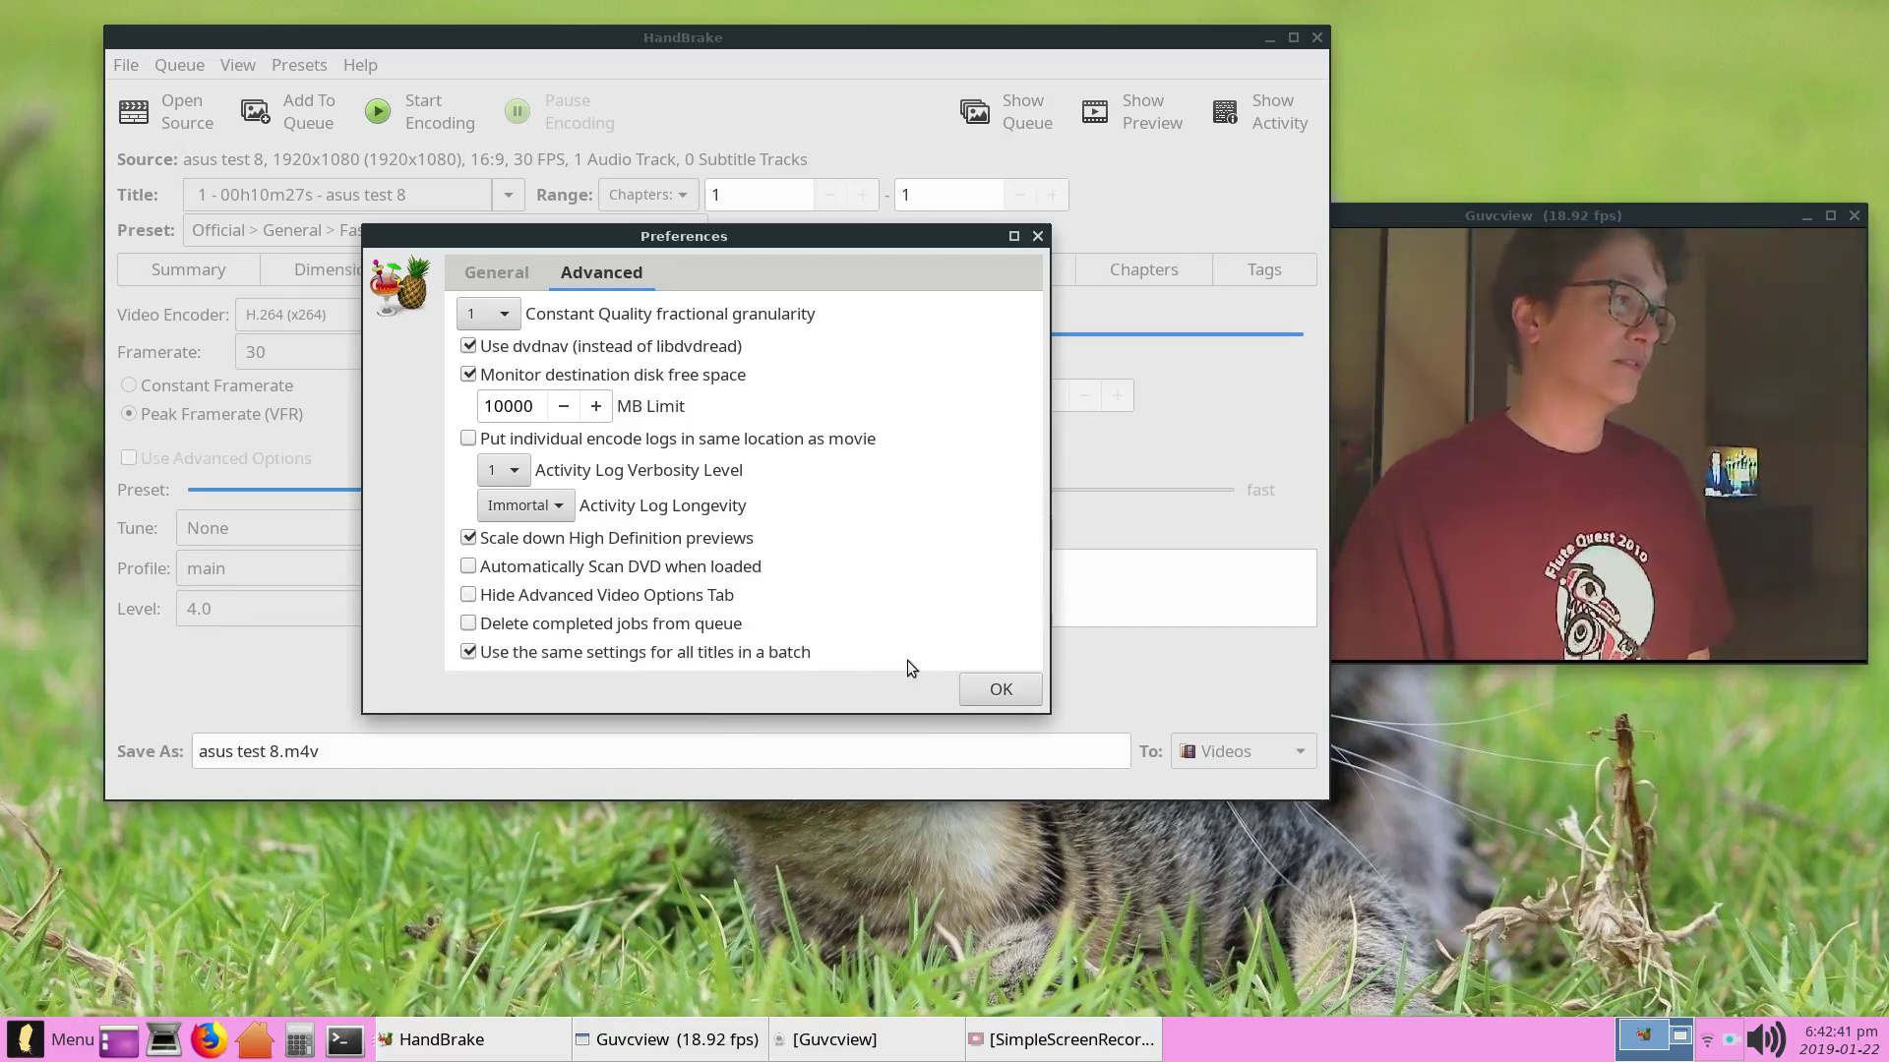
{"action": "left_click", "coordinate": [992, 692]}
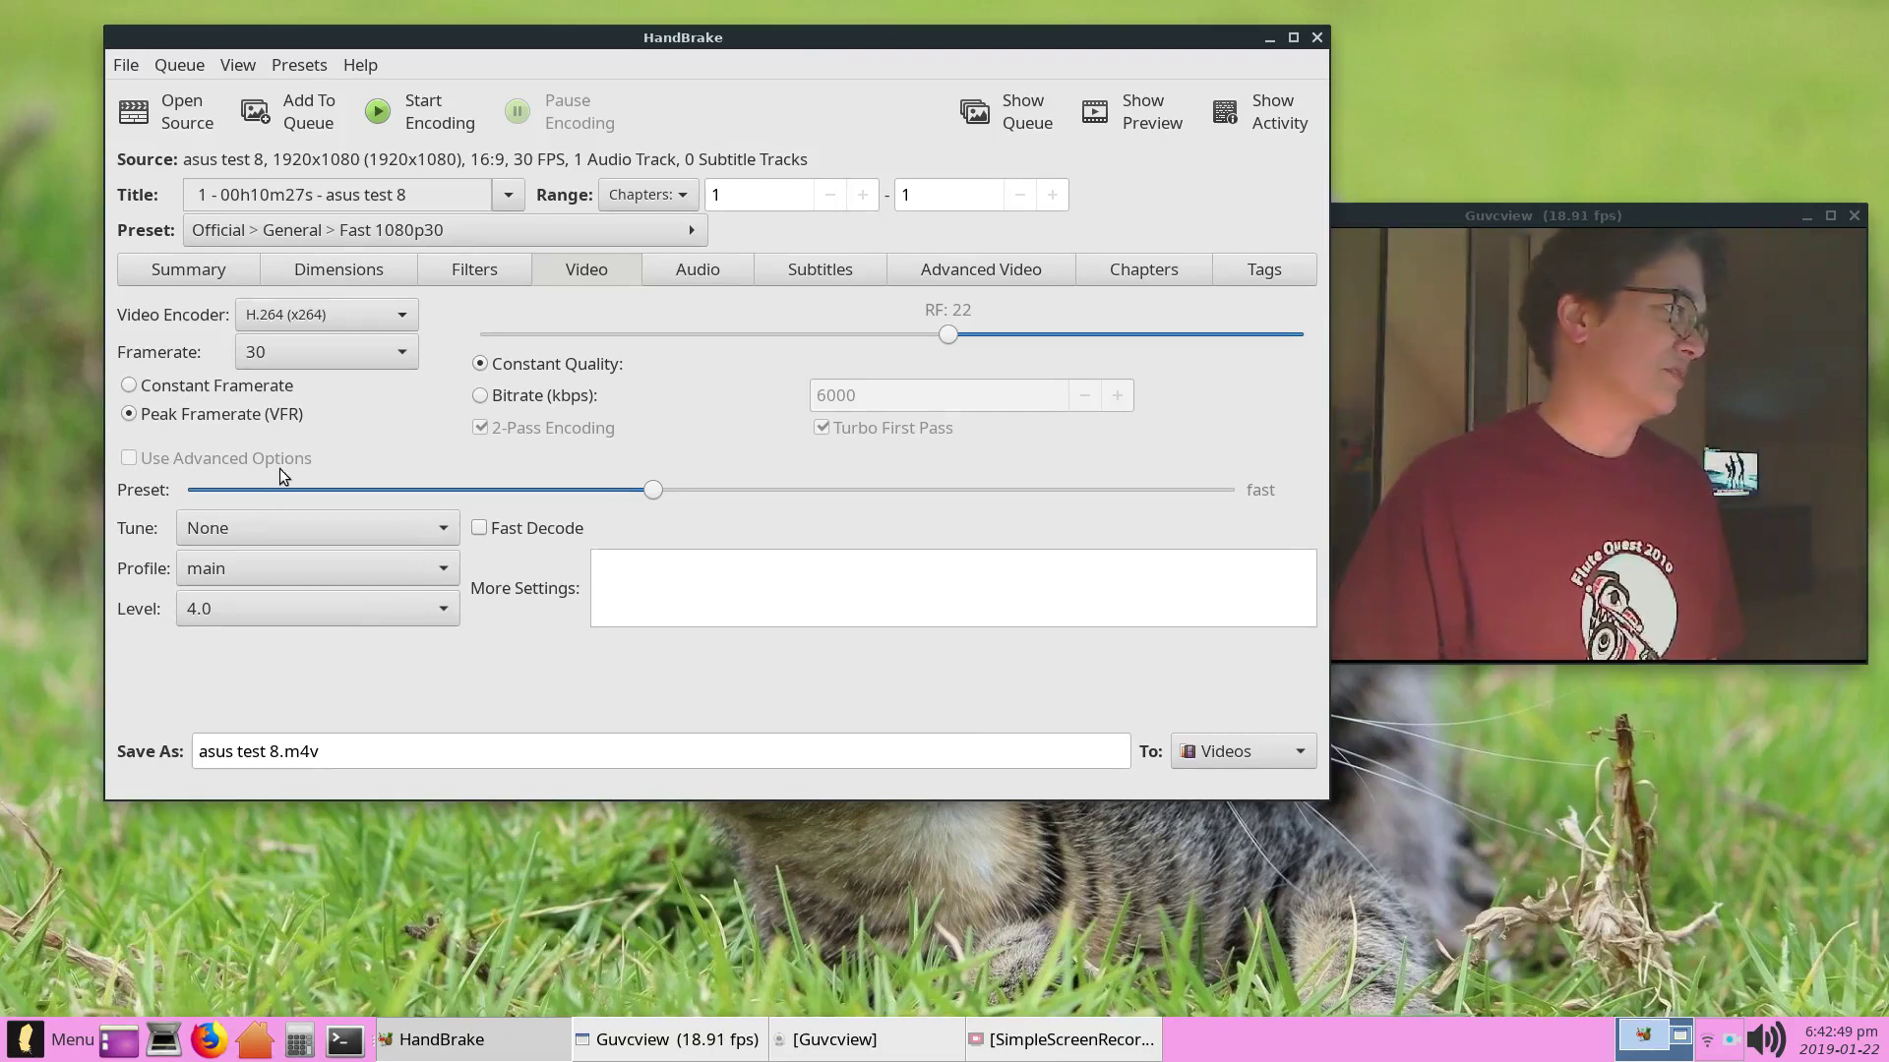
Examine the "Use Advanced Options" setting of the video encoder and the Advanced Video encoding settings.
{"action": "mouse_move", "coordinate": [279, 475]}
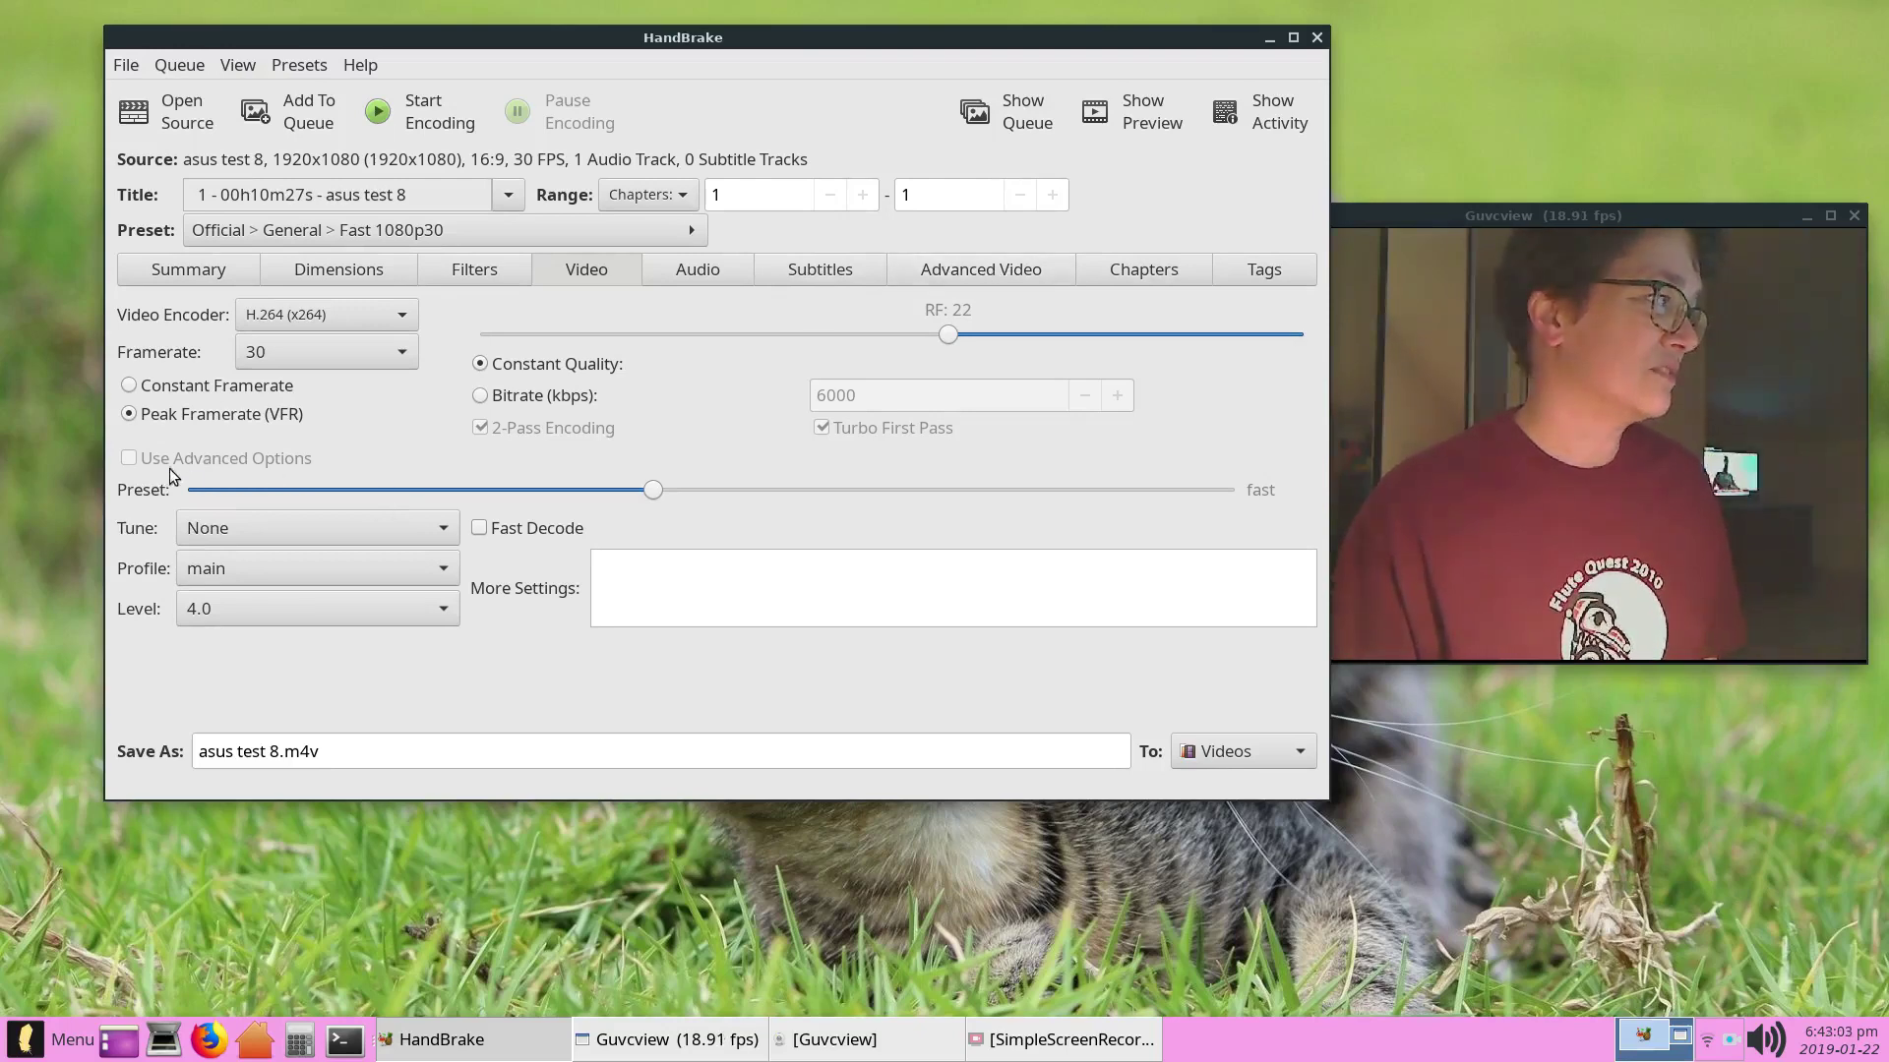
{"action": "left_click", "coordinate": [976, 273]}
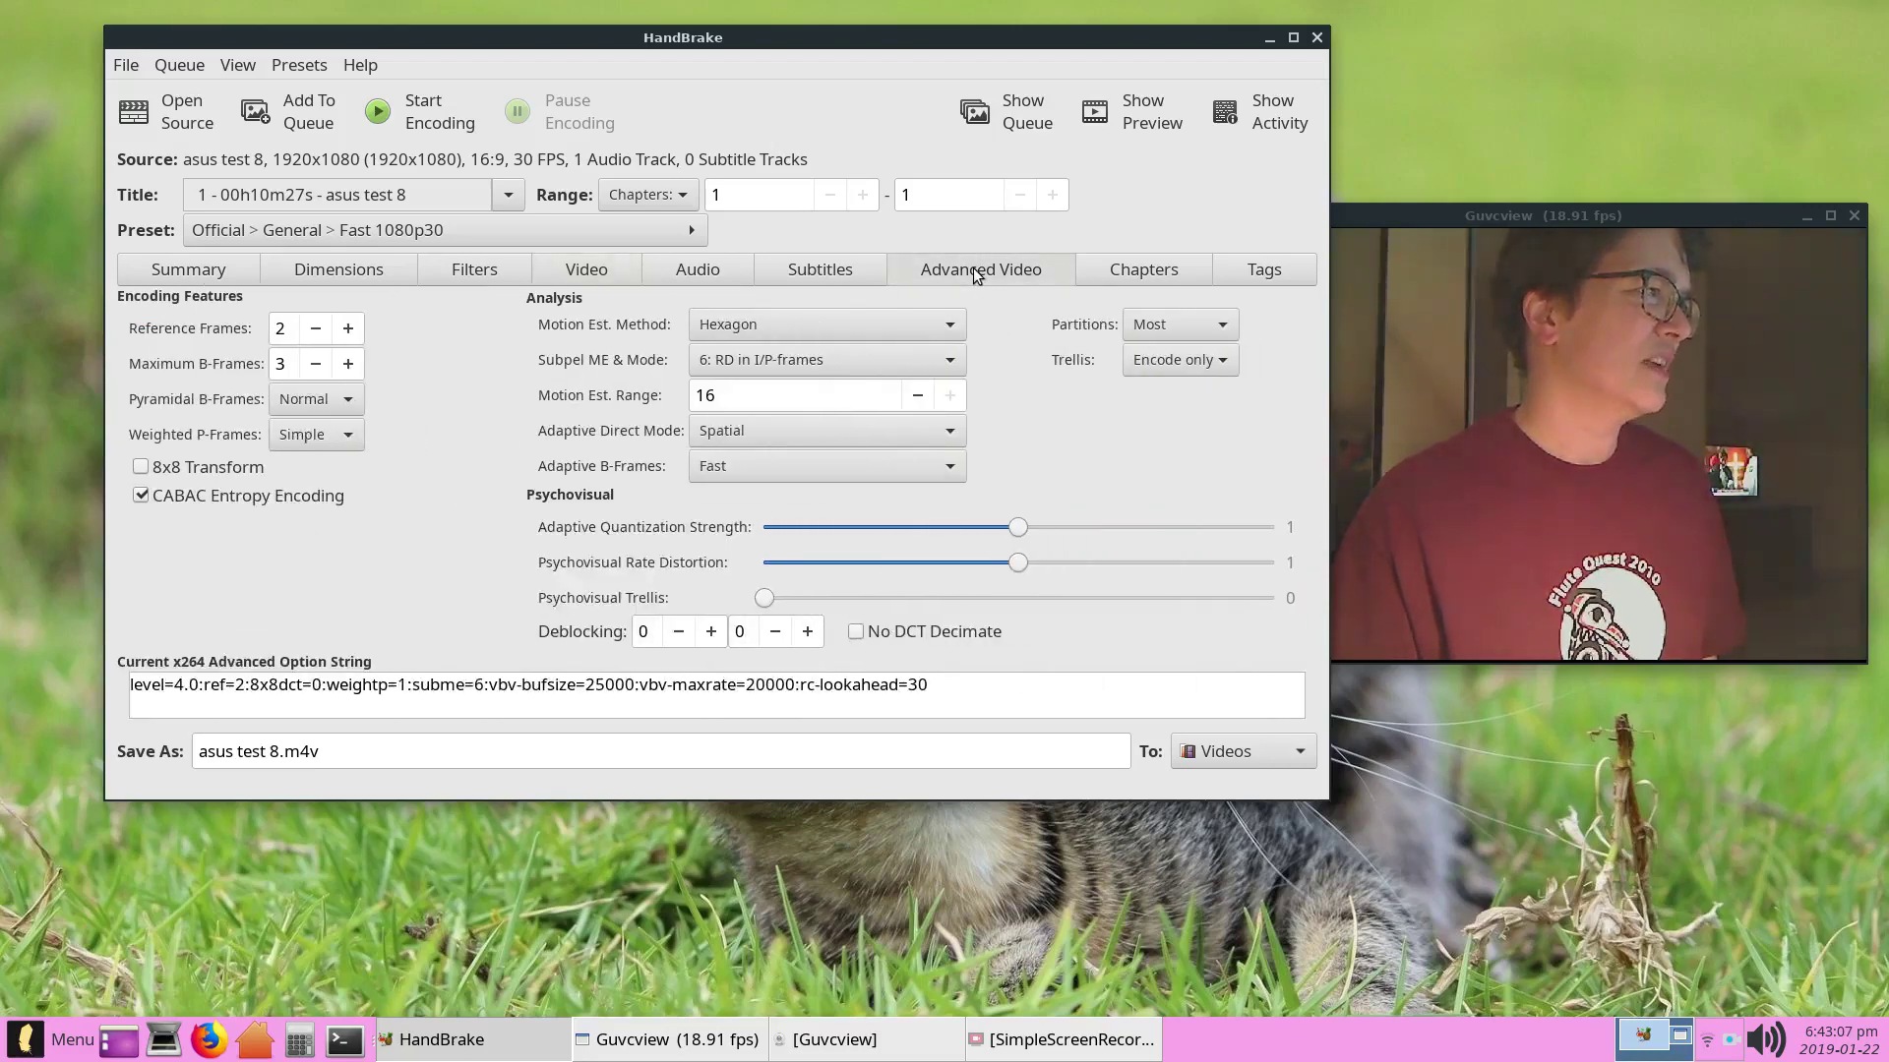
{"action": "left_click", "coordinate": [583, 274]}
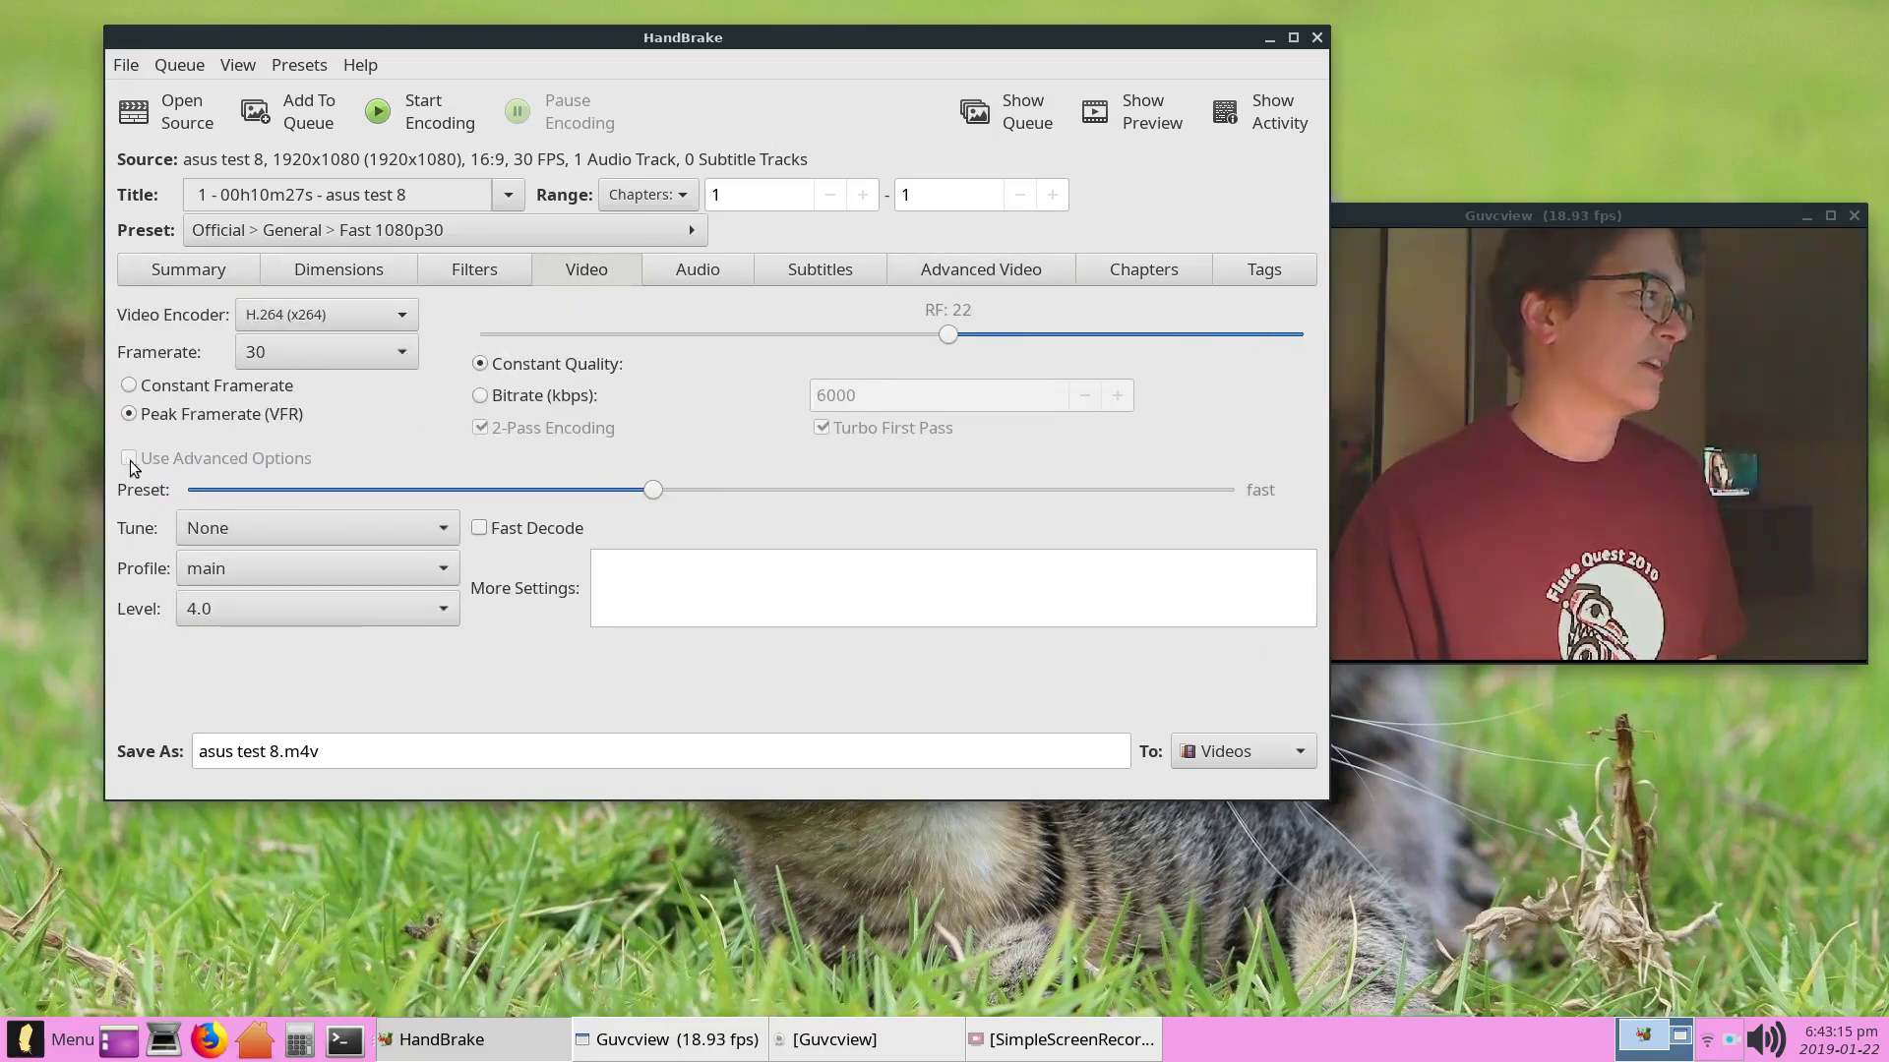
{"action": "left_click", "coordinate": [957, 276]}
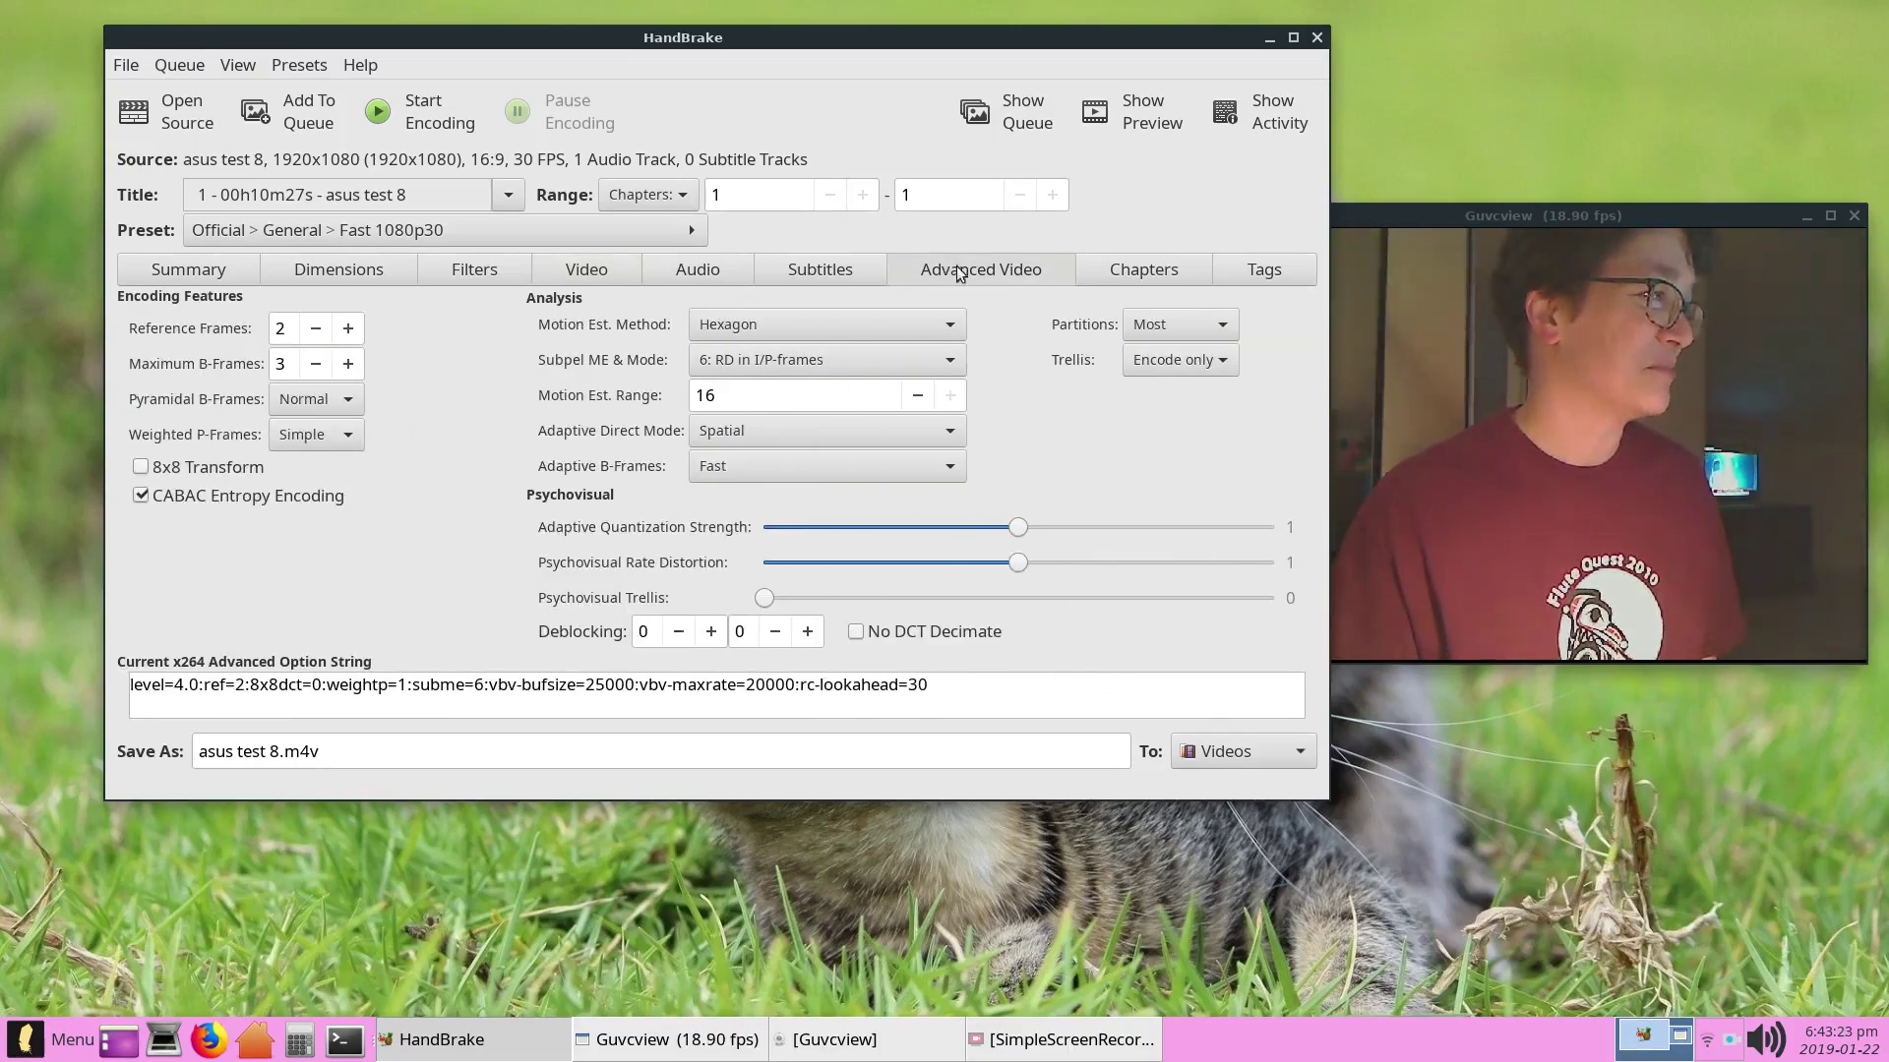
{"action": "left_click", "coordinate": [166, 278]}
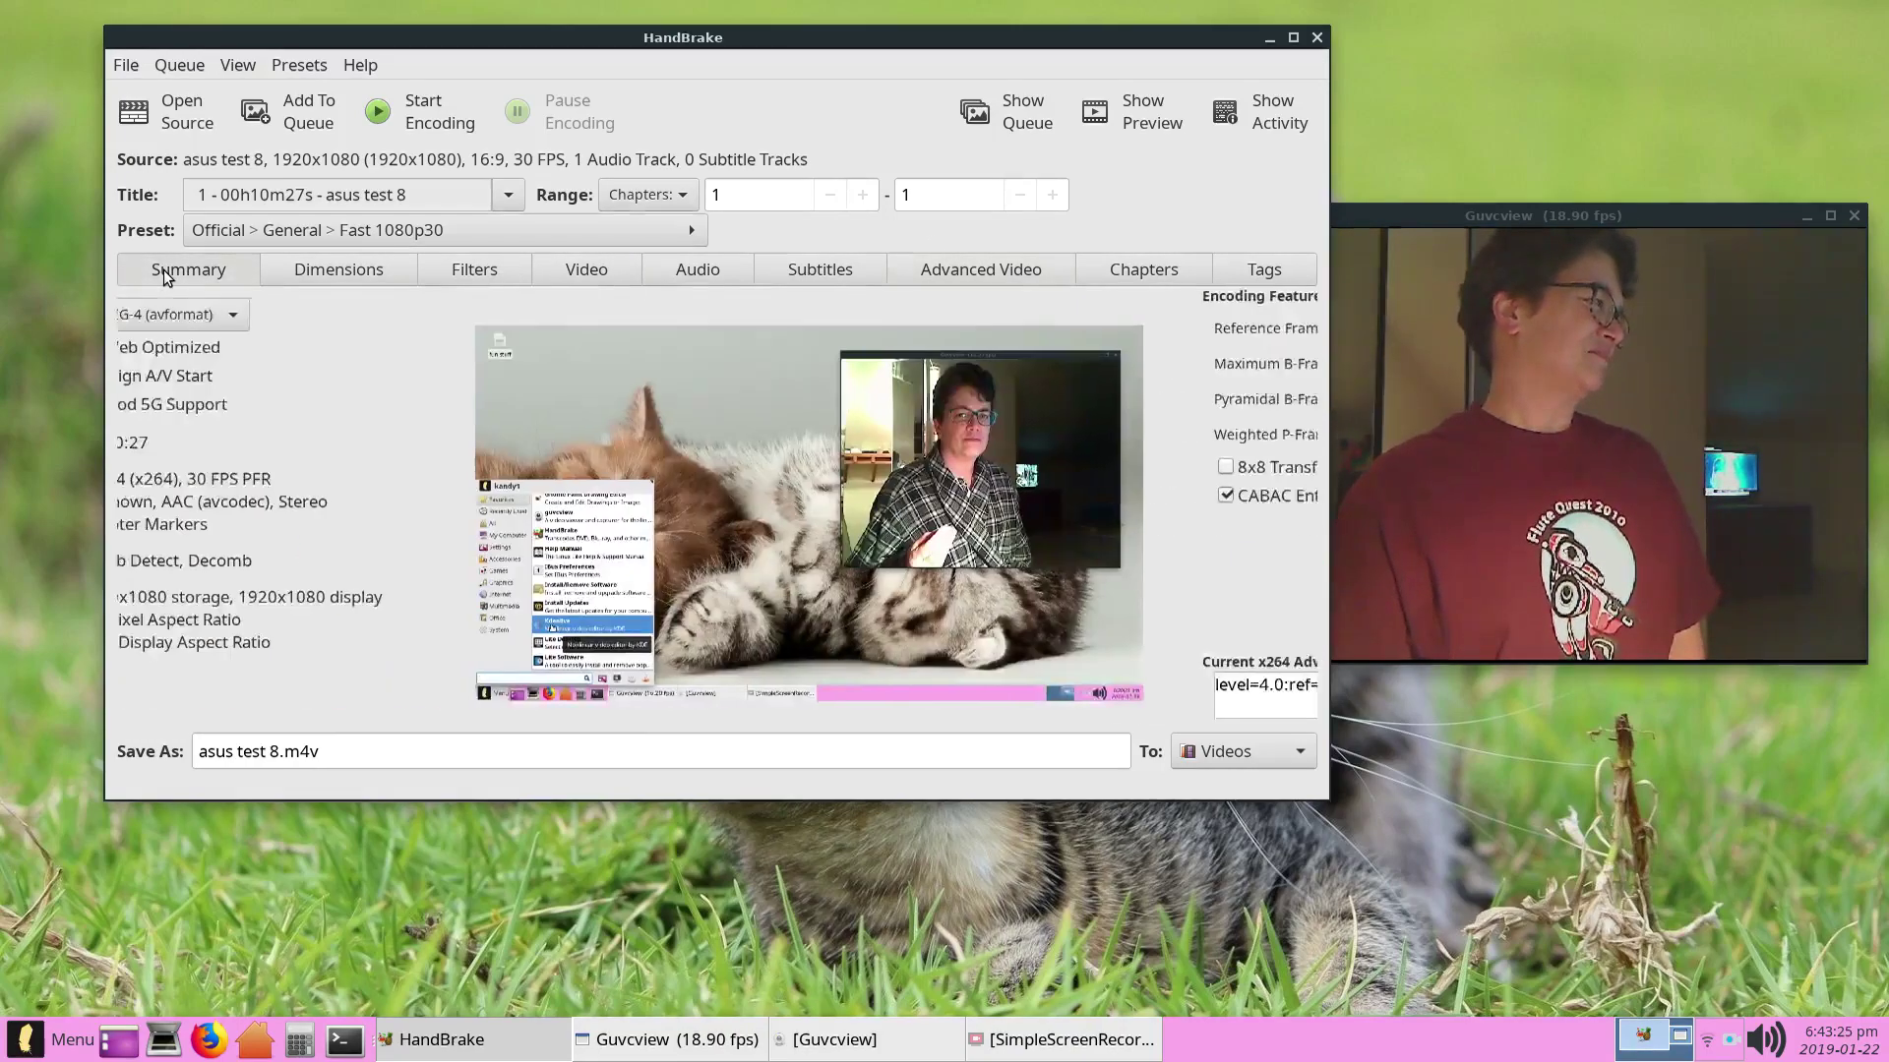
Switch the video encoder to H.264 10-bit (x264) and back to H.264 (x264).
{"action": "left_click", "coordinate": [616, 283]}
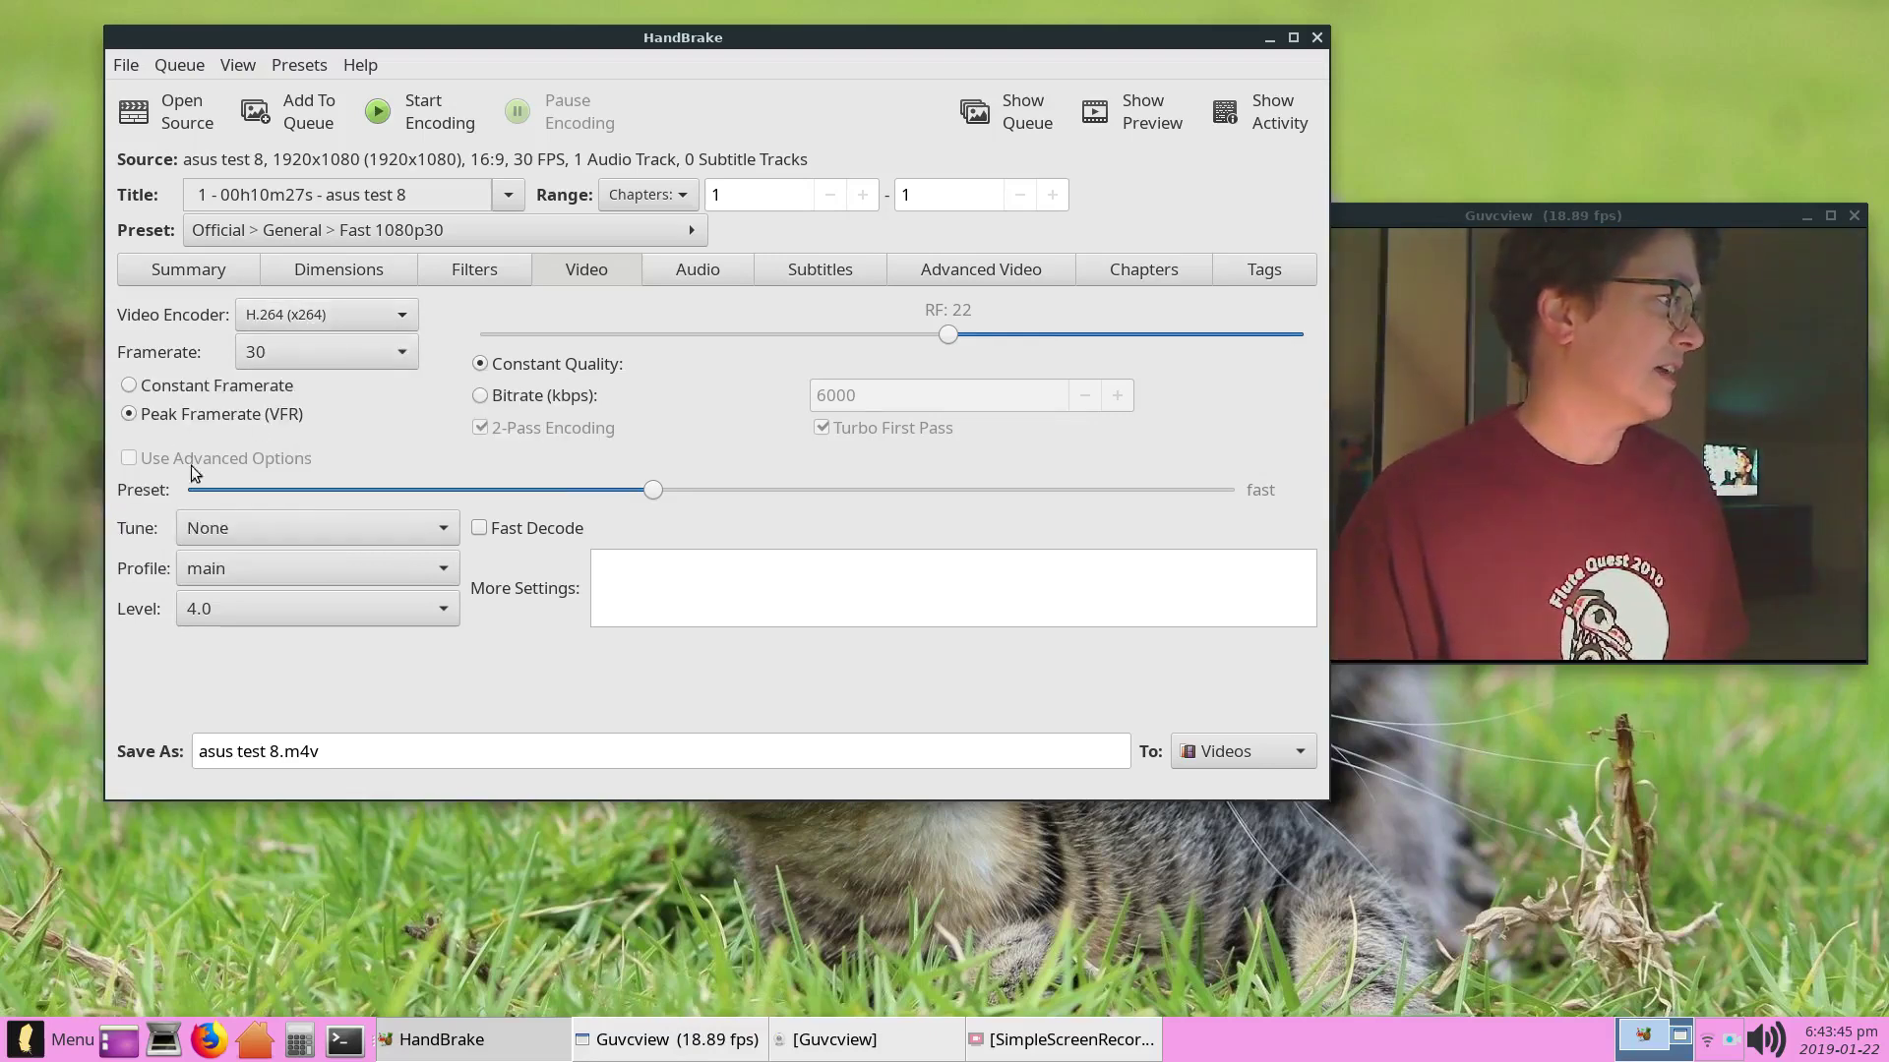
{"action": "left_click", "coordinate": [299, 320]}
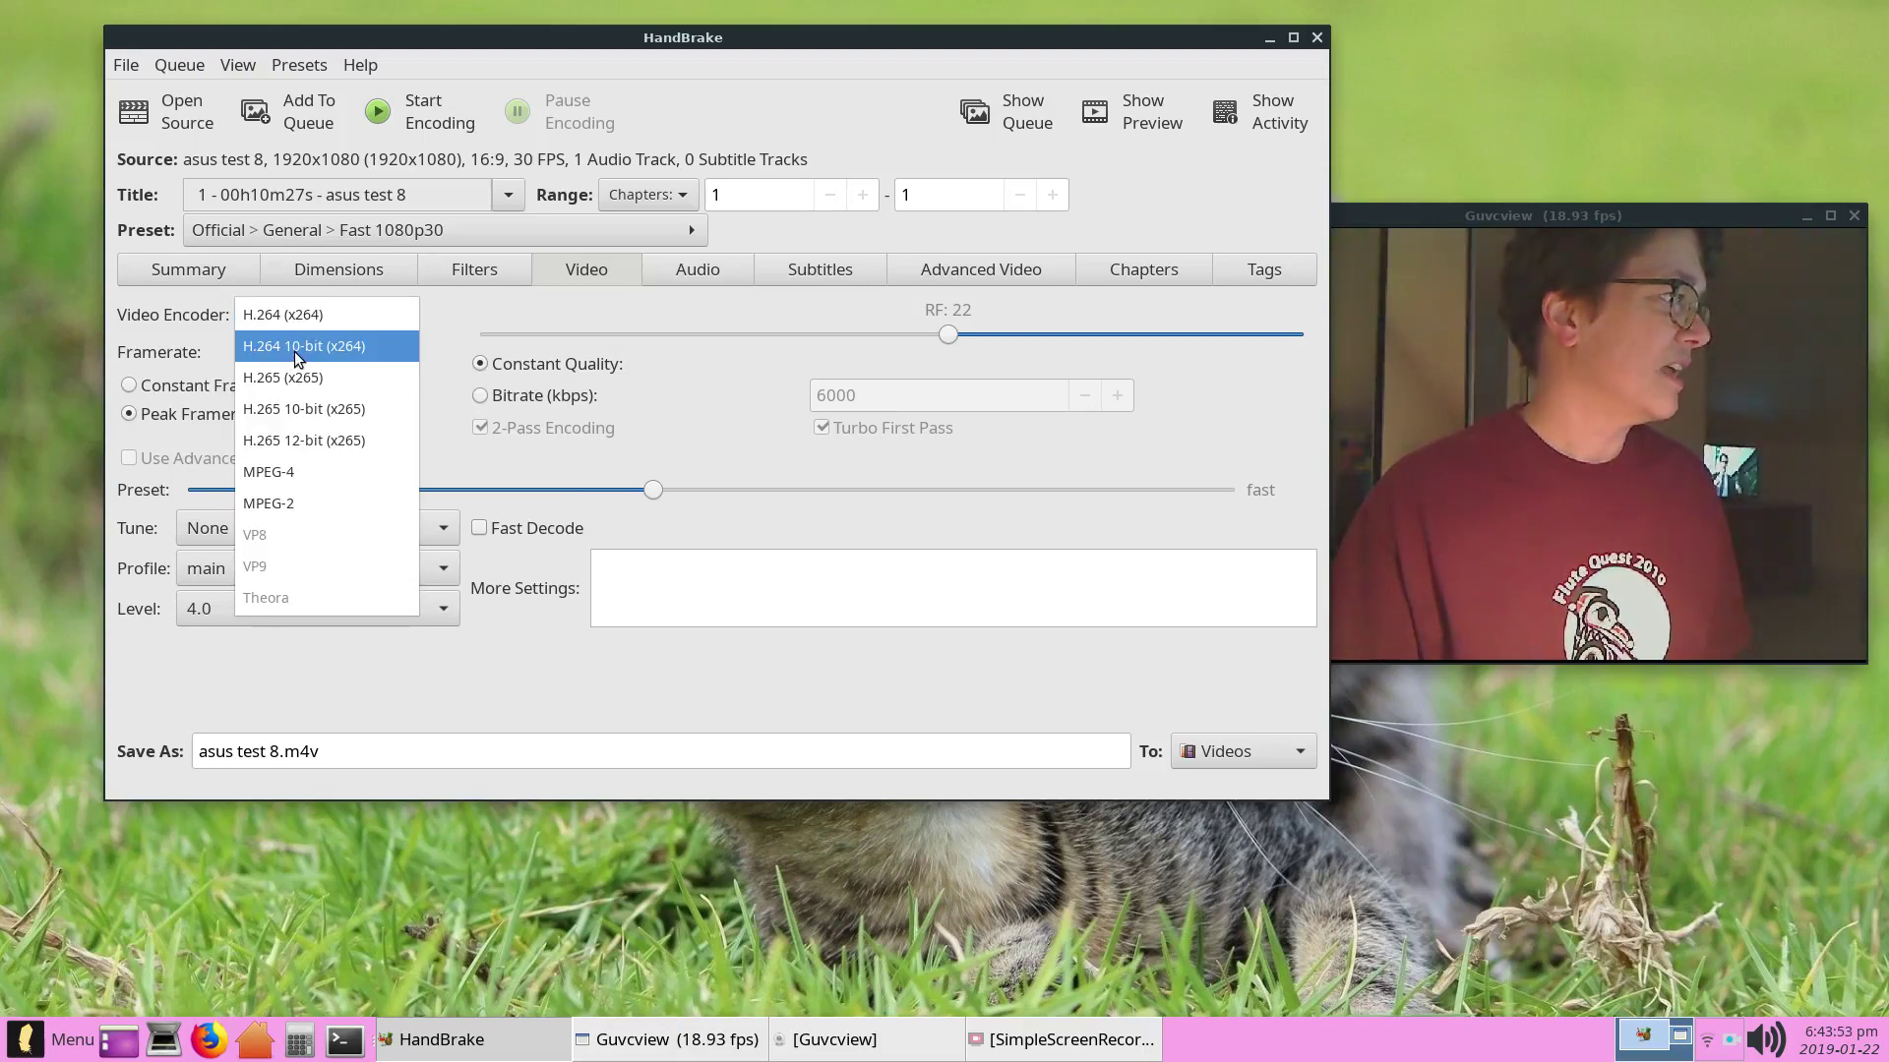
{"action": "left_click", "coordinate": [293, 349]}
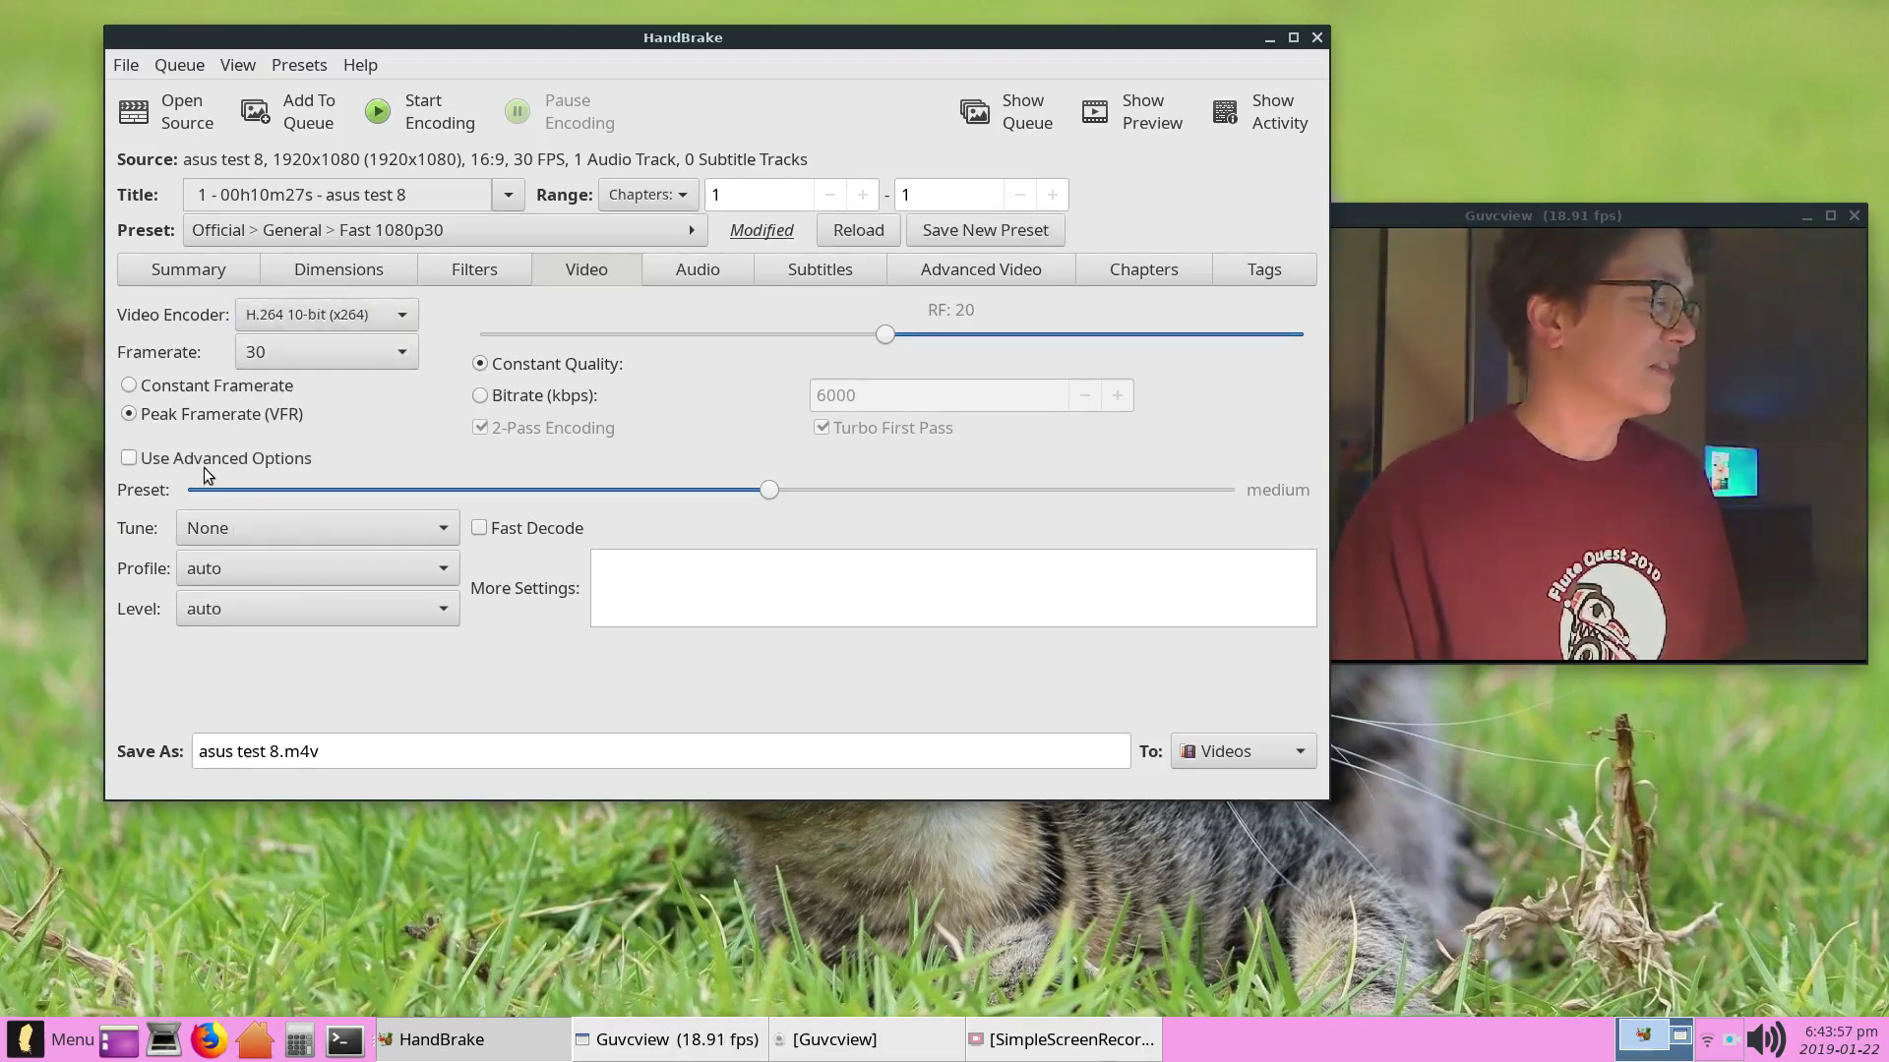
{"action": "left_click", "coordinate": [332, 315]}
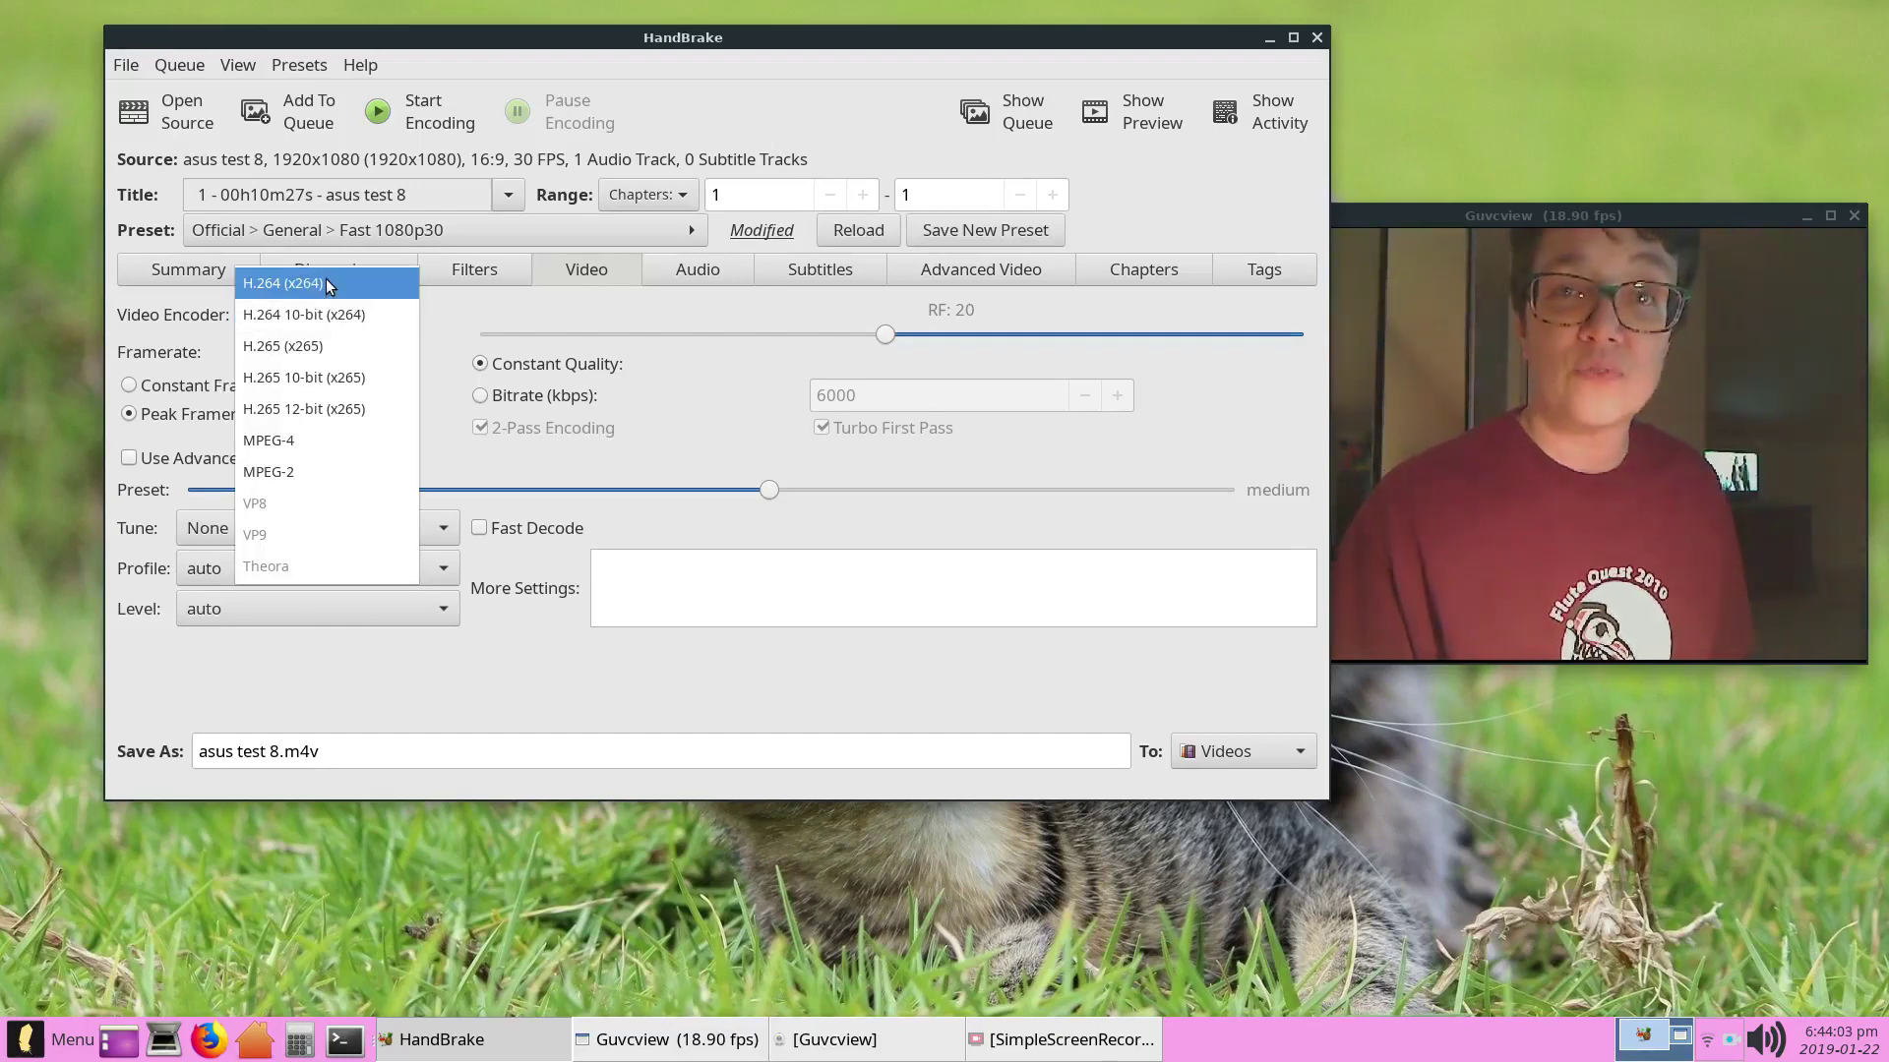
{"action": "left_click", "coordinate": [326, 283]}
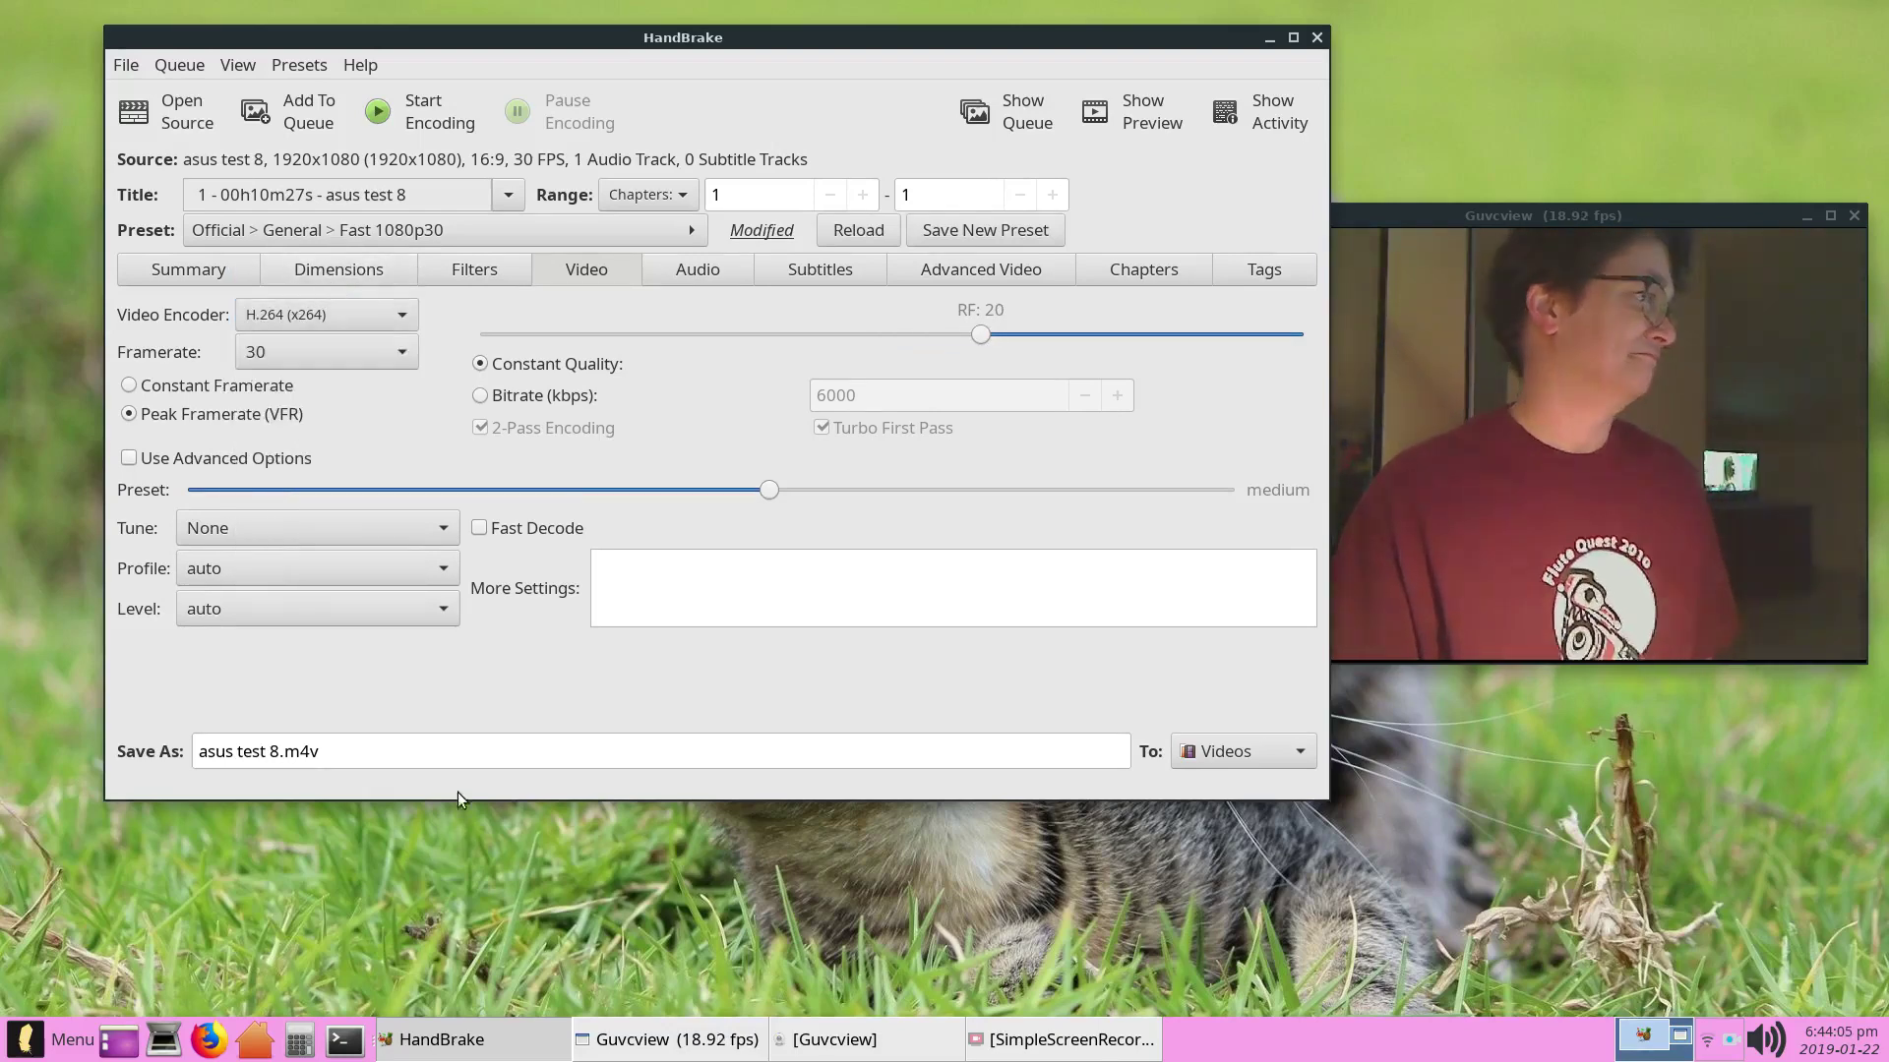
Enable "Use Advanced Options" for the x264 video settings, check the Advanced Video settings and return to the summary.
{"action": "mouse_move", "coordinate": [293, 474]}
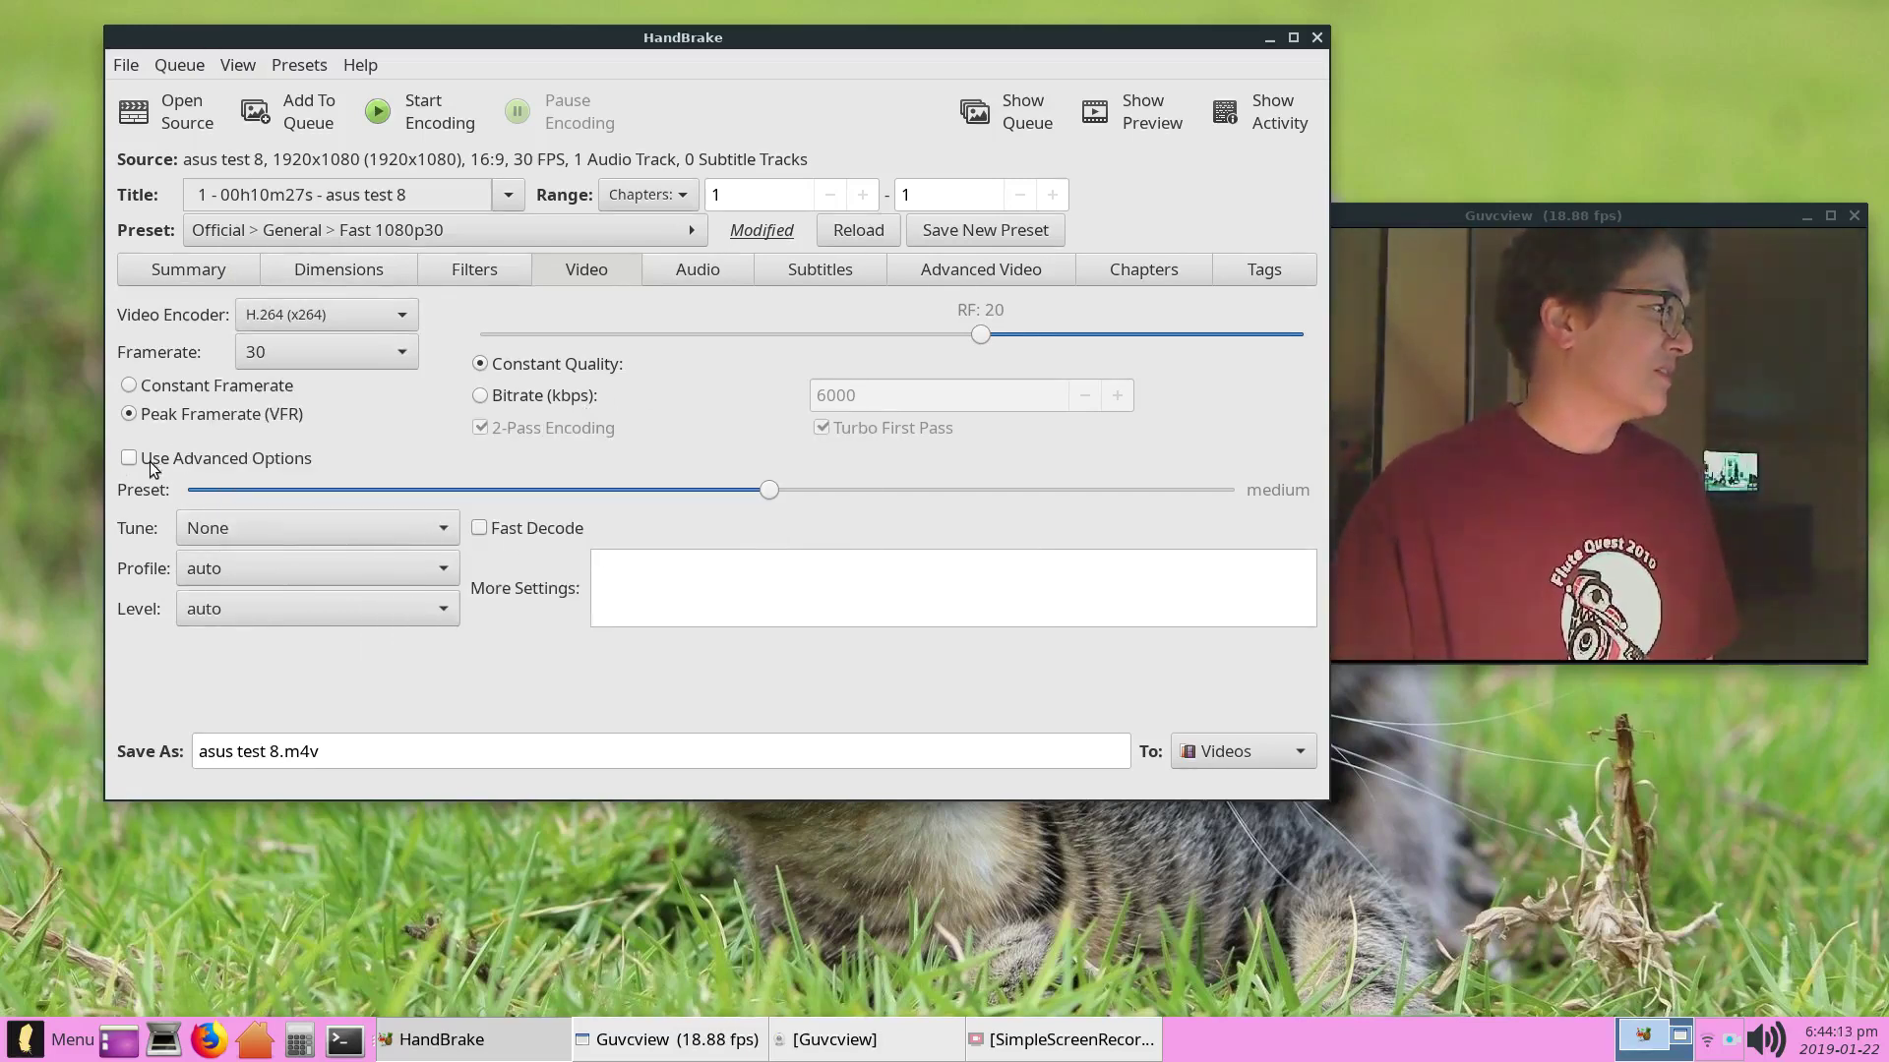
{"action": "mouse_move", "coordinate": [153, 467]}
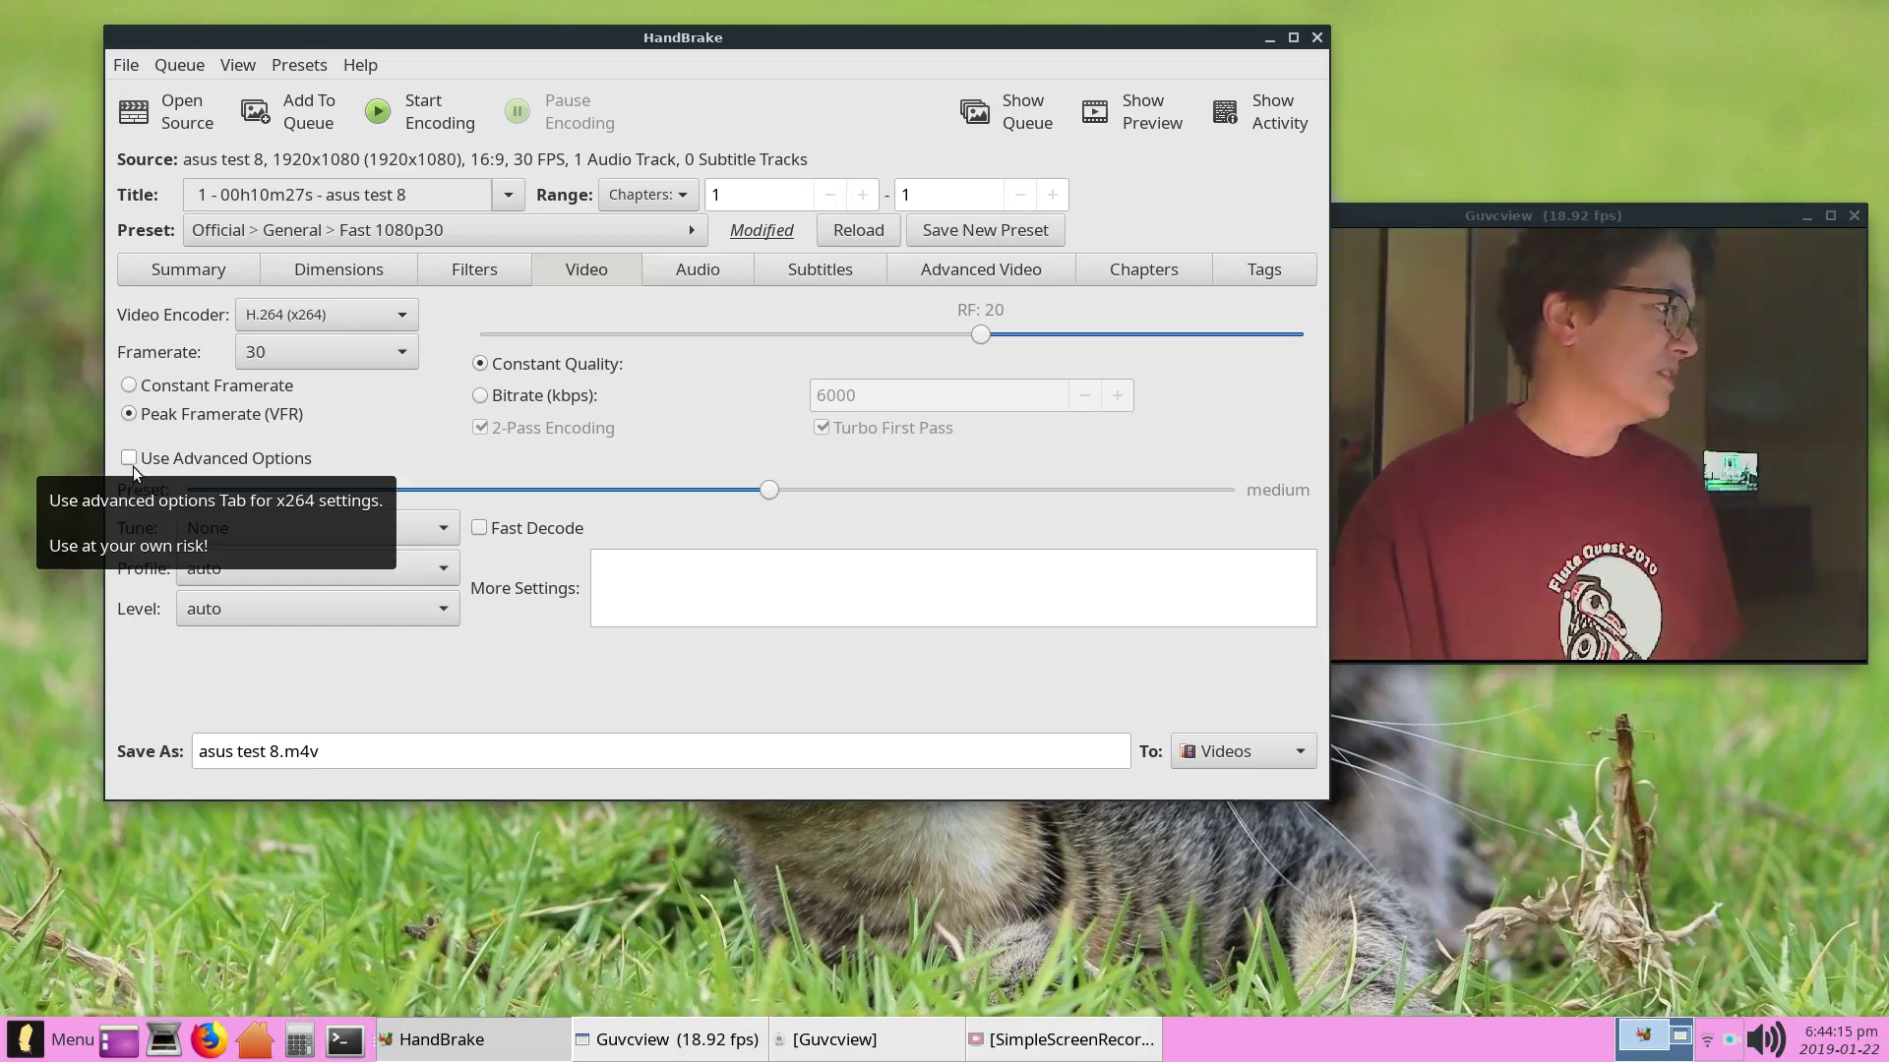
{"action": "left_click", "coordinate": [129, 458]}
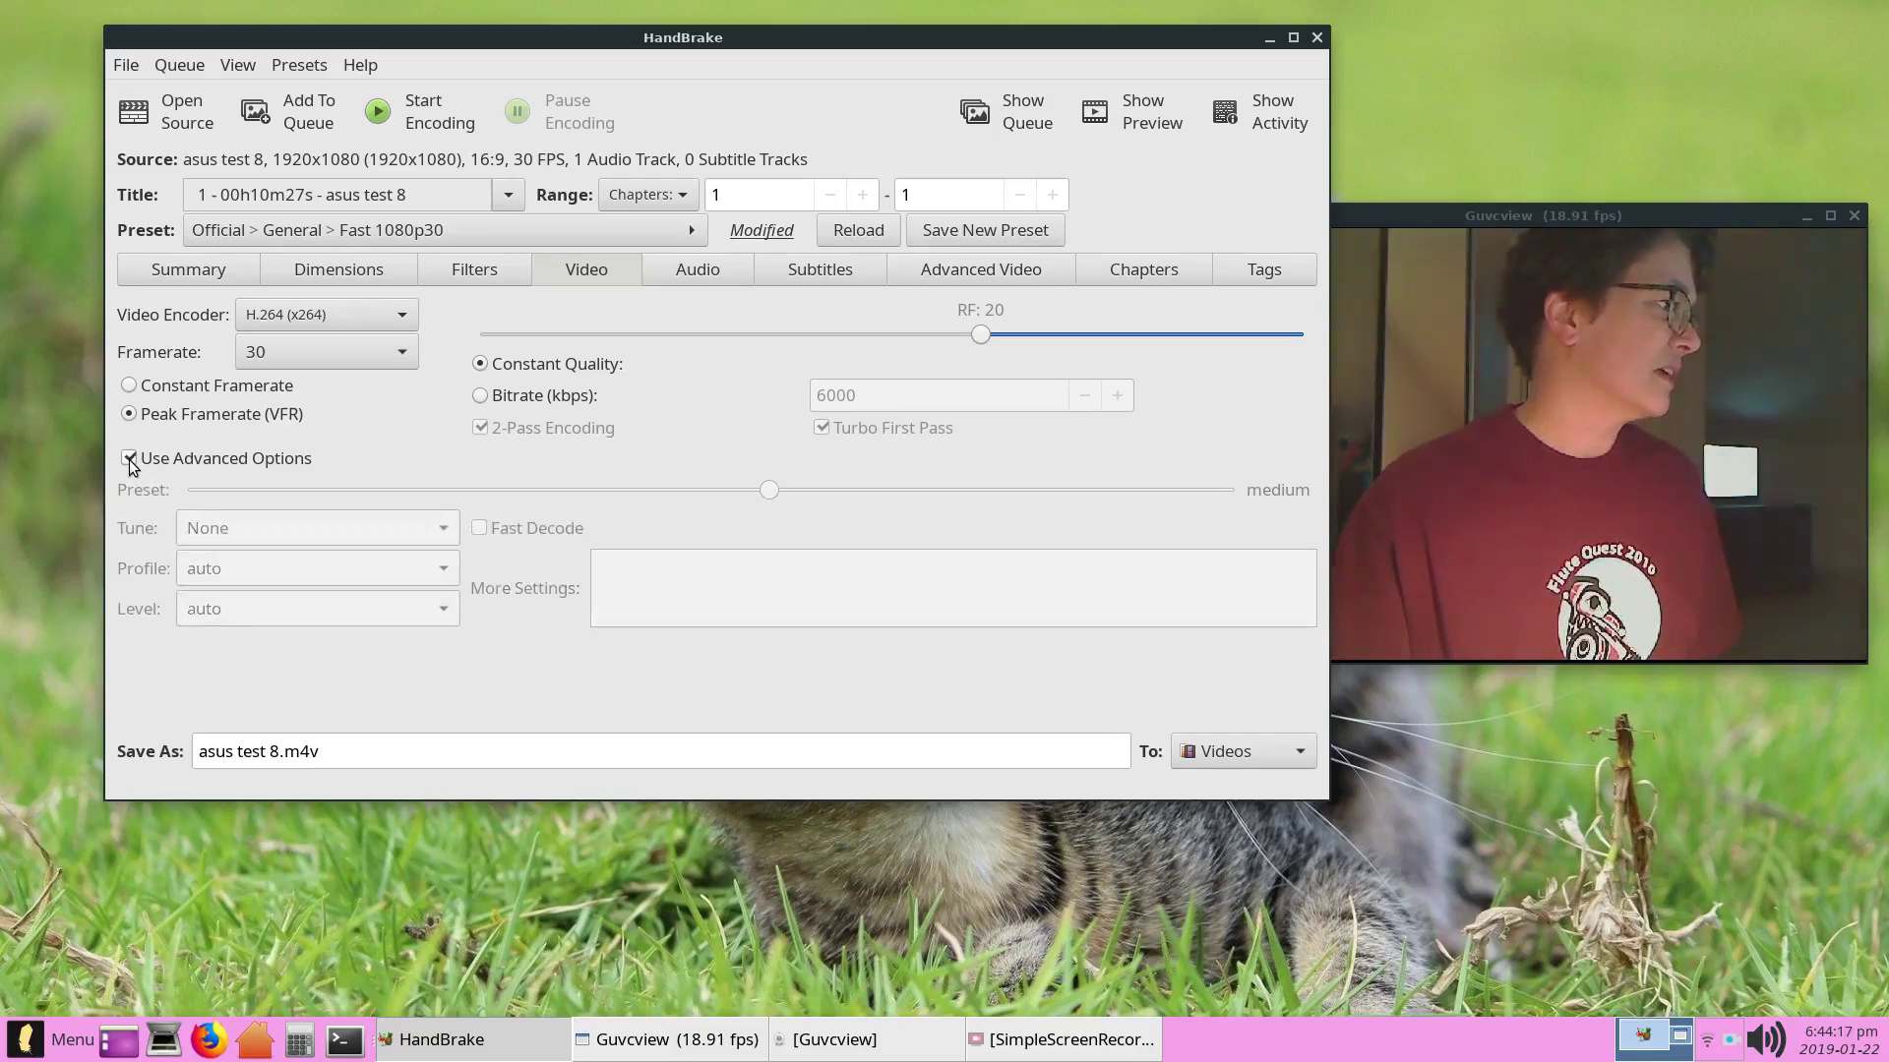
{"action": "left_click", "coordinate": [970, 281]}
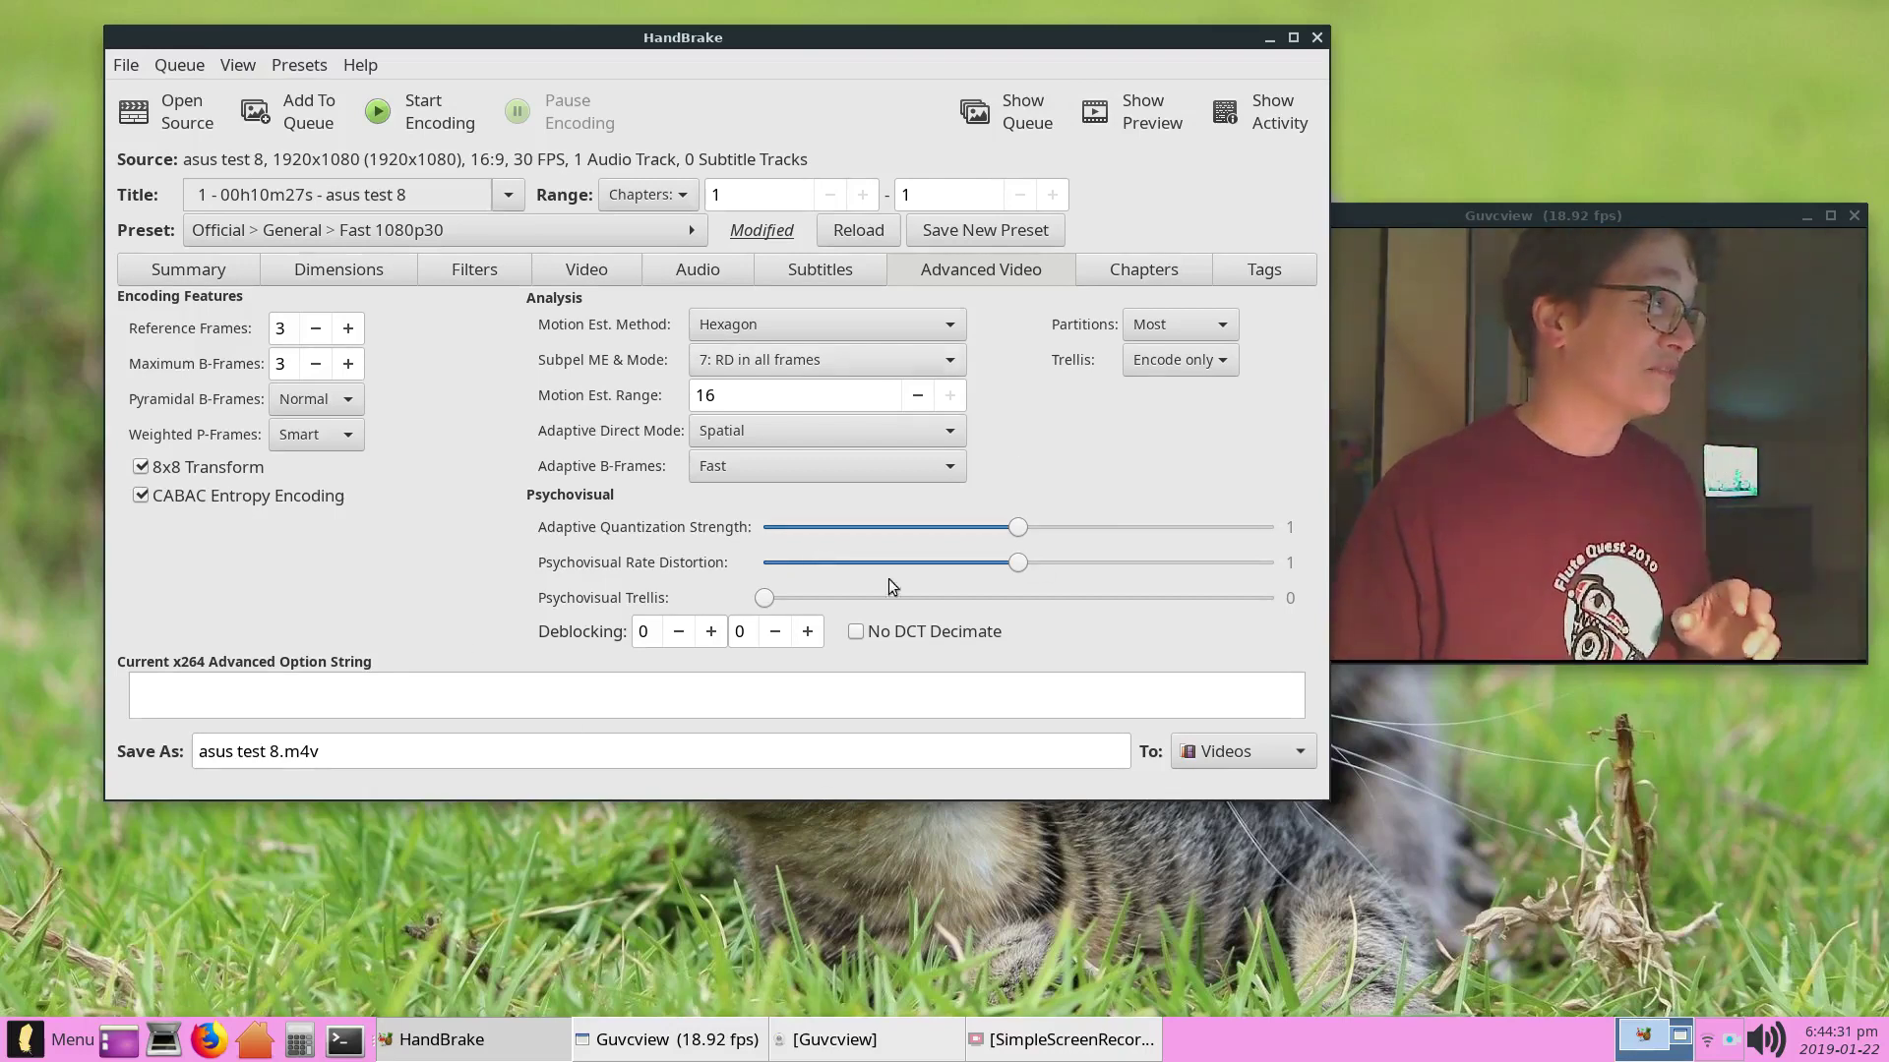
{"action": "left_click", "coordinate": [223, 272]}
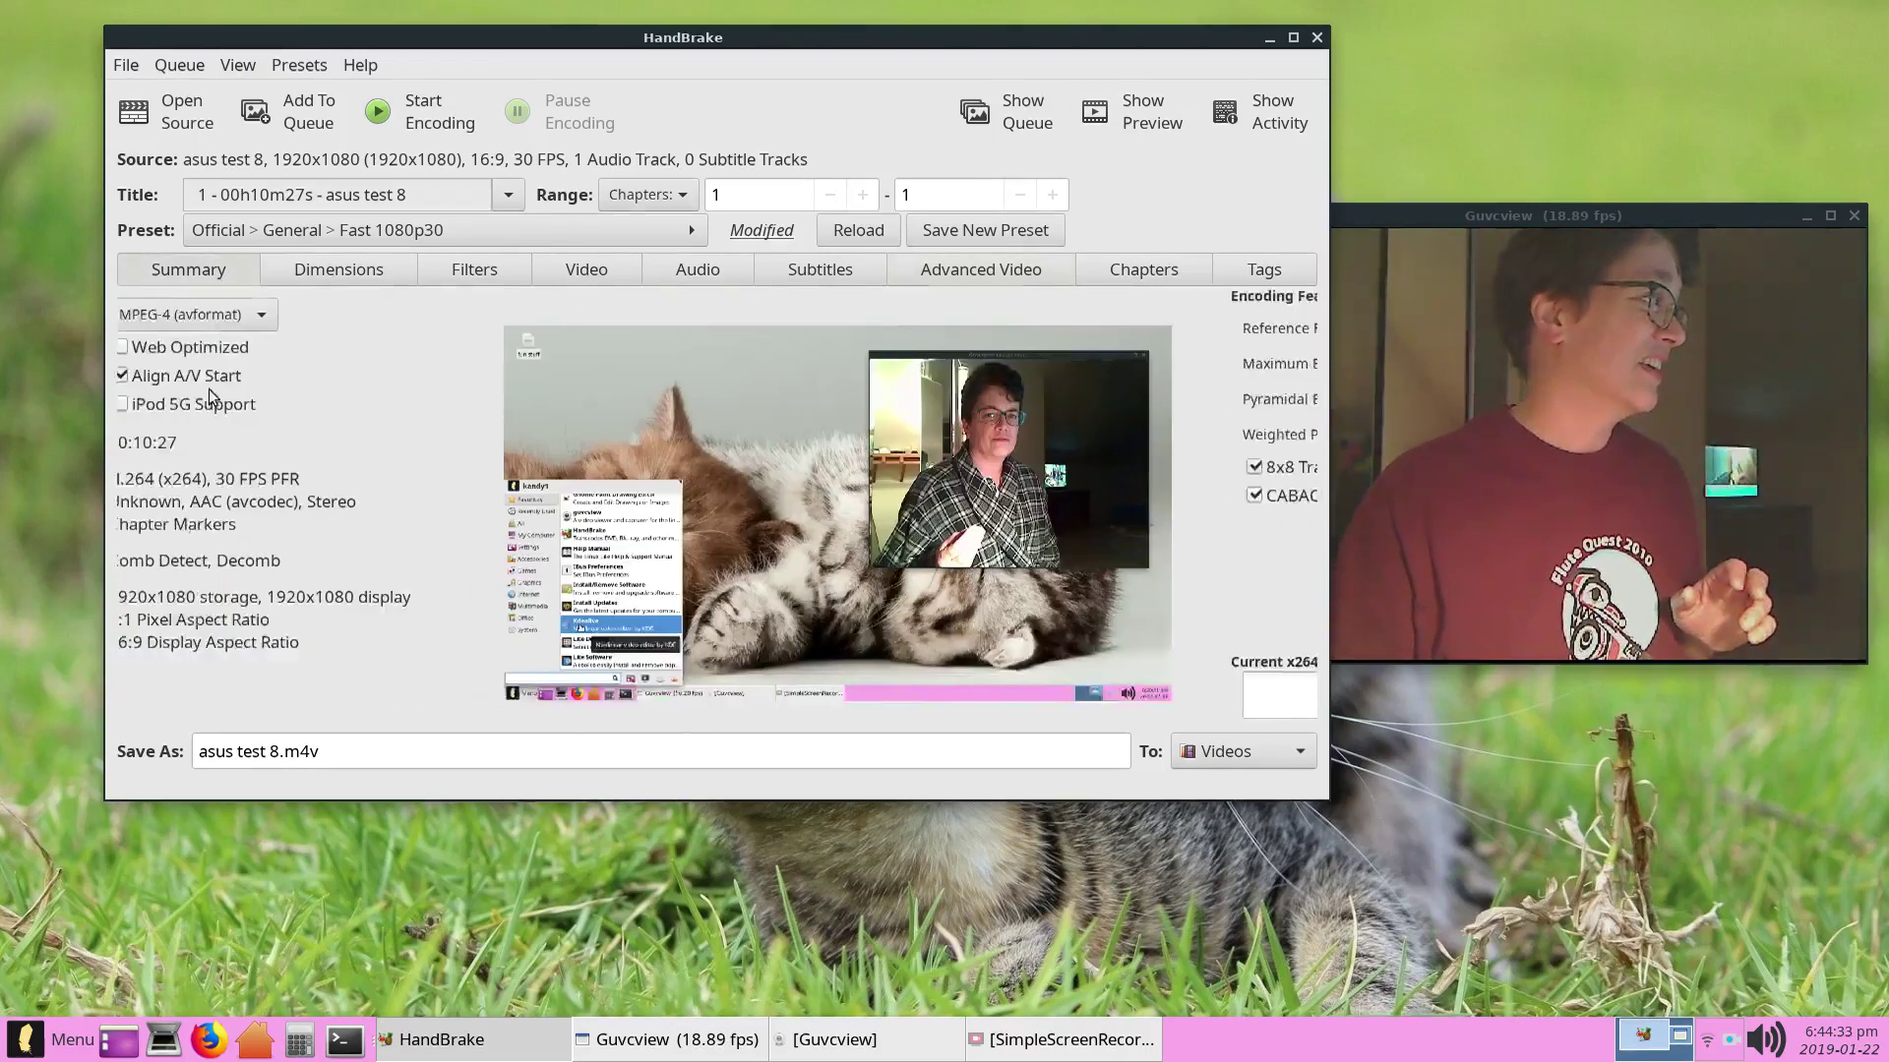
Review the "Use Advanced Options" setting of the video encoder and the Advanced Video encoding settings, ending back at the encoder settings.
{"action": "left_click", "coordinate": [586, 275]}
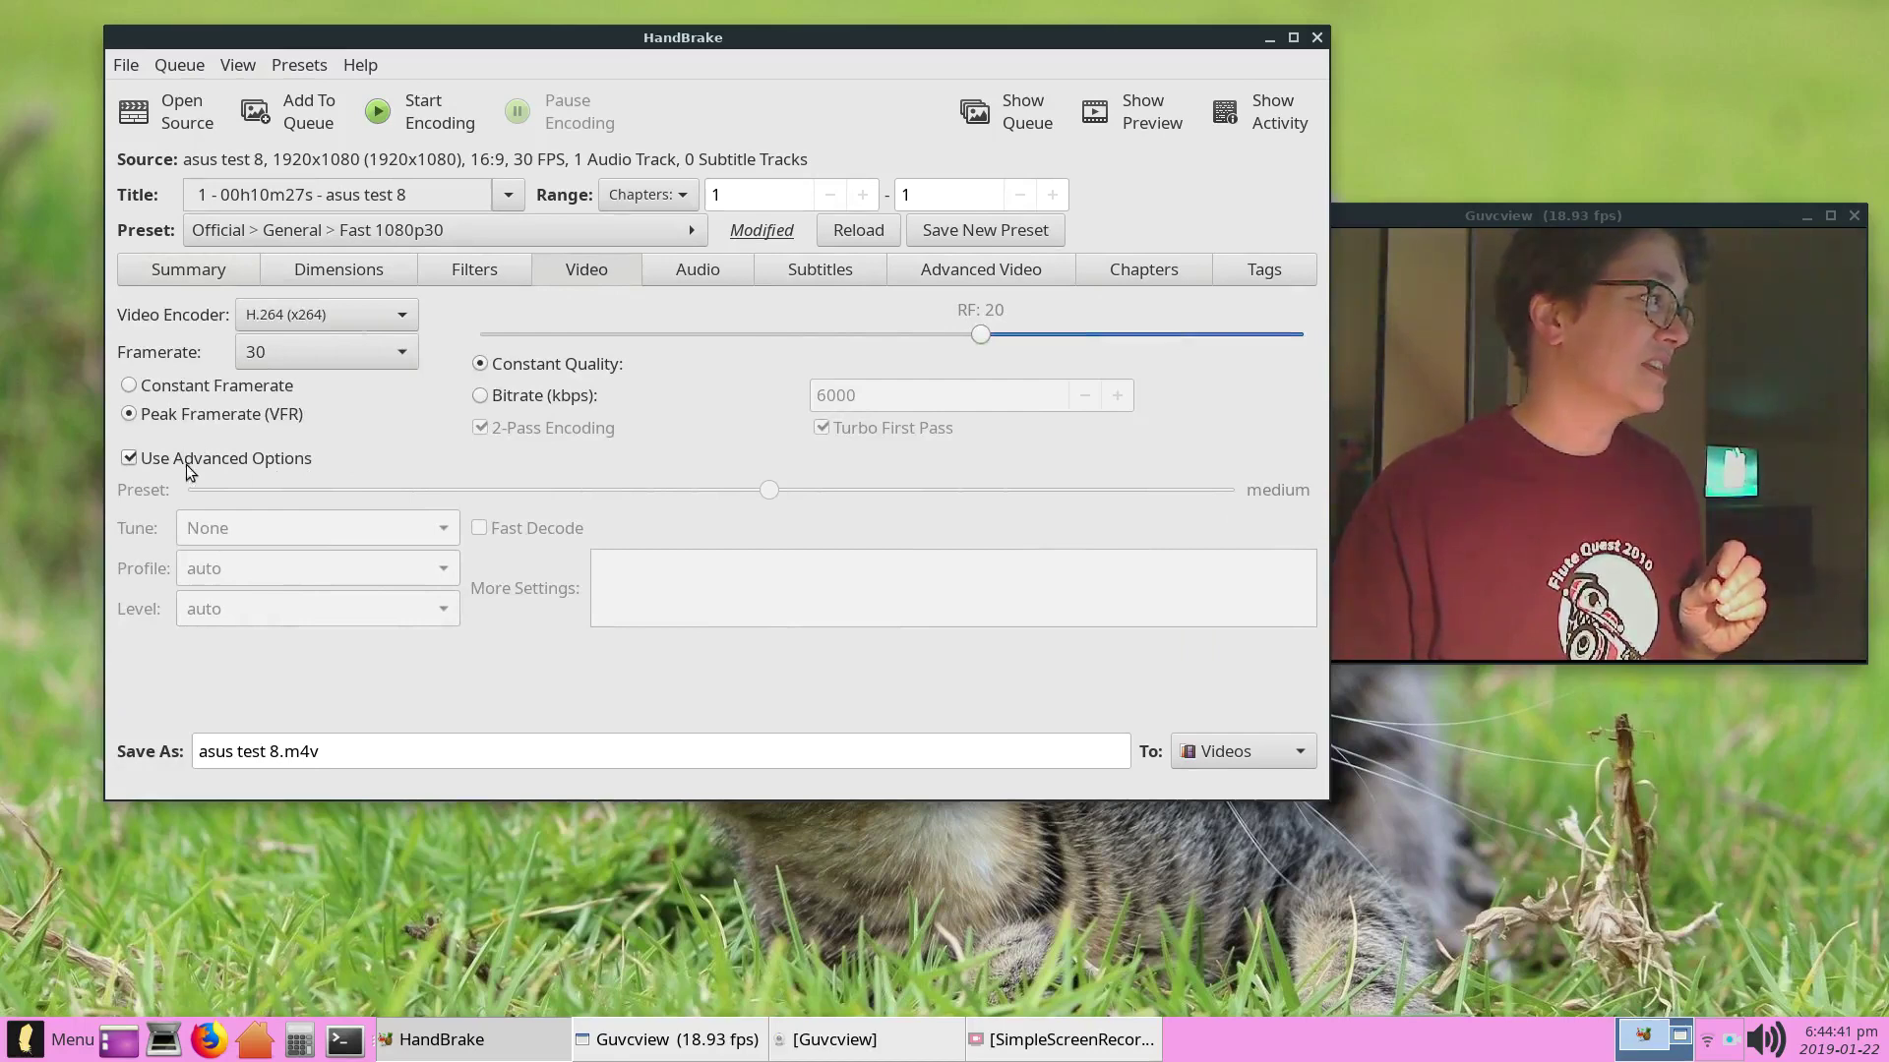
{"action": "left_click", "coordinate": [971, 271]}
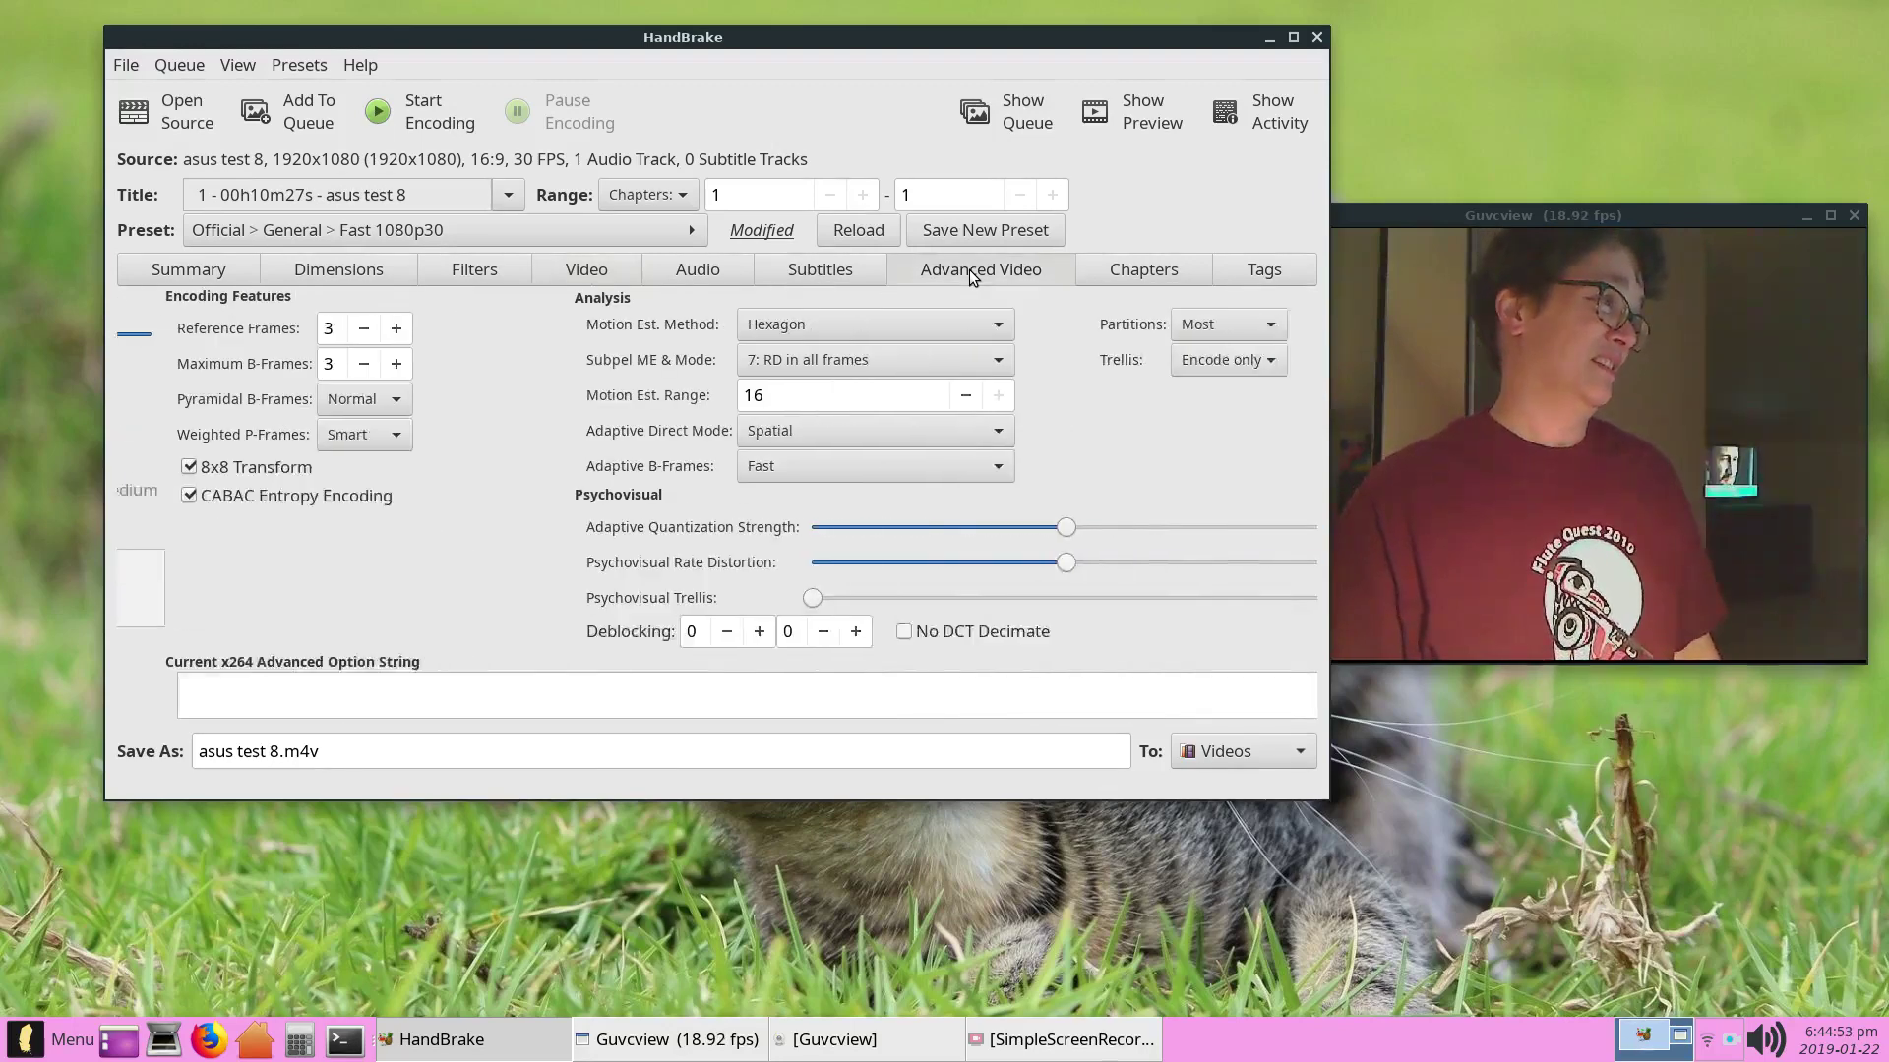
{"action": "left_click", "coordinate": [587, 272]}
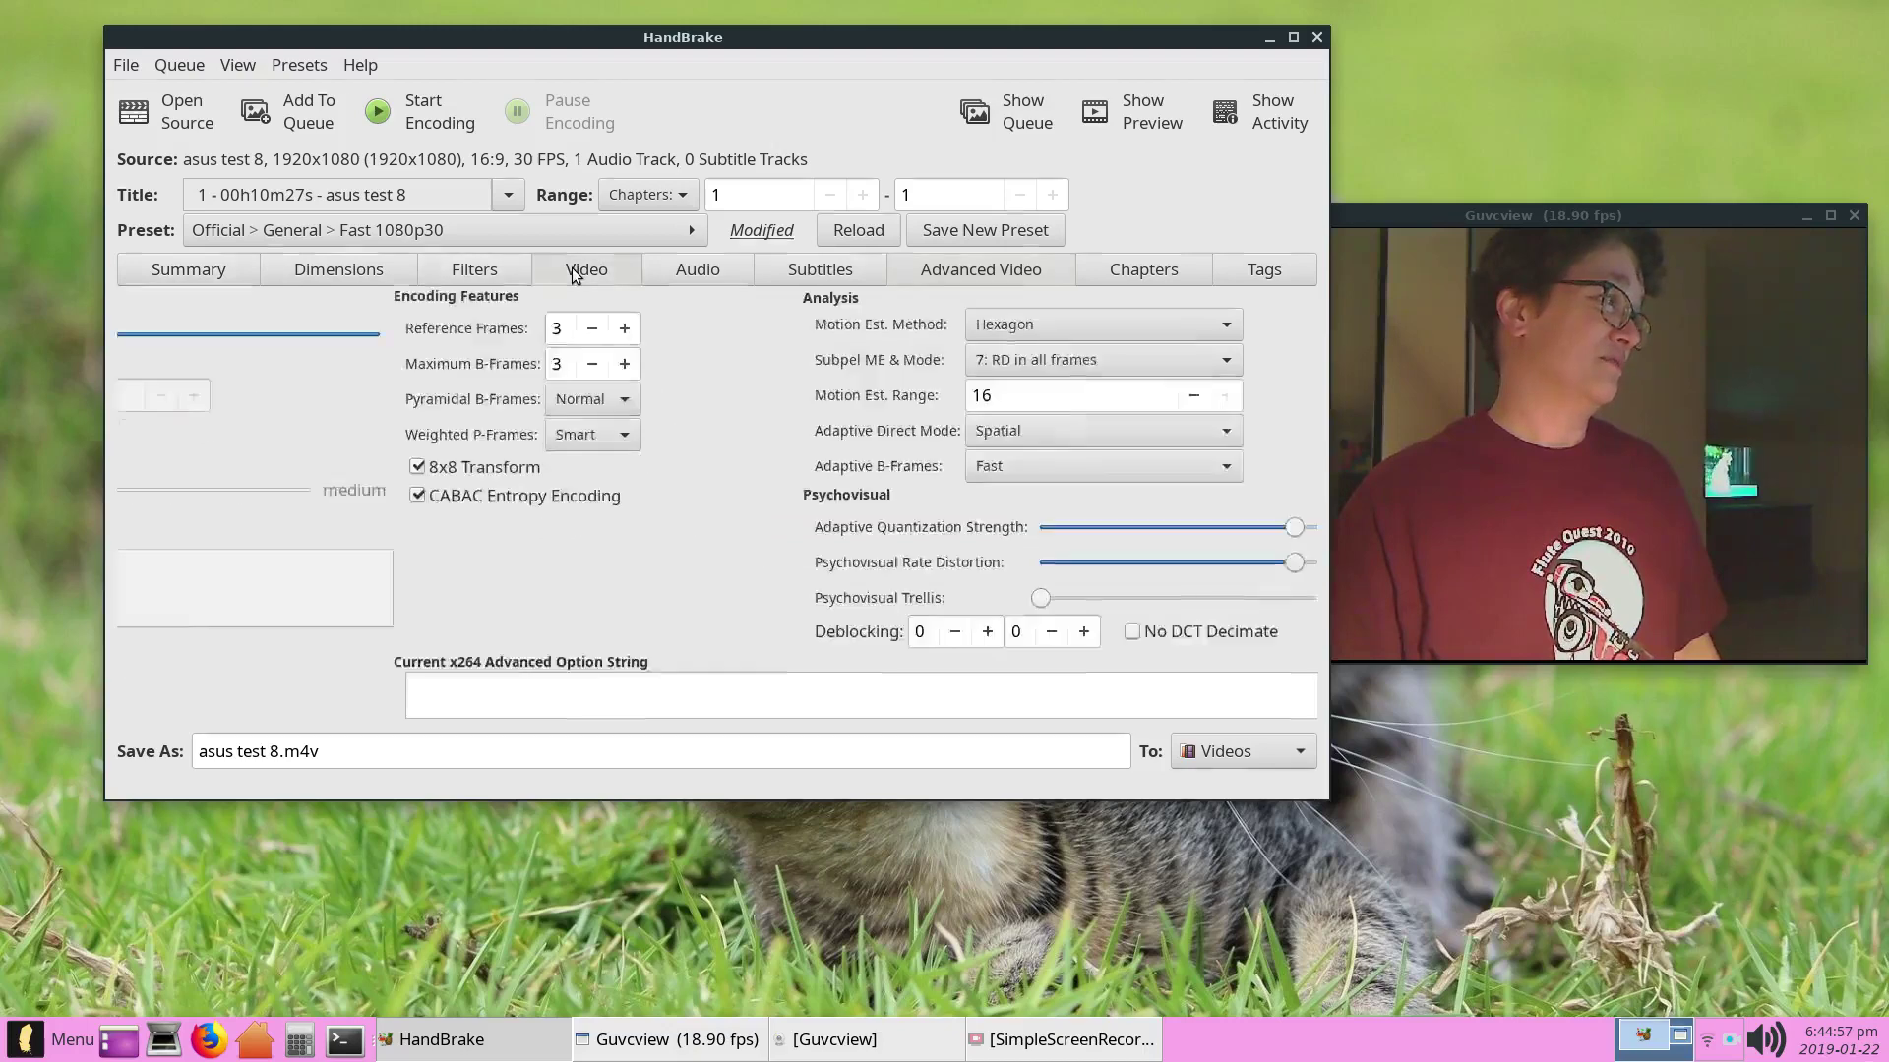
Turn on "Hide Advanced Video Options Tab" in the advanced preferences and confirm the preferences.
{"action": "left_click", "coordinate": [124, 66]}
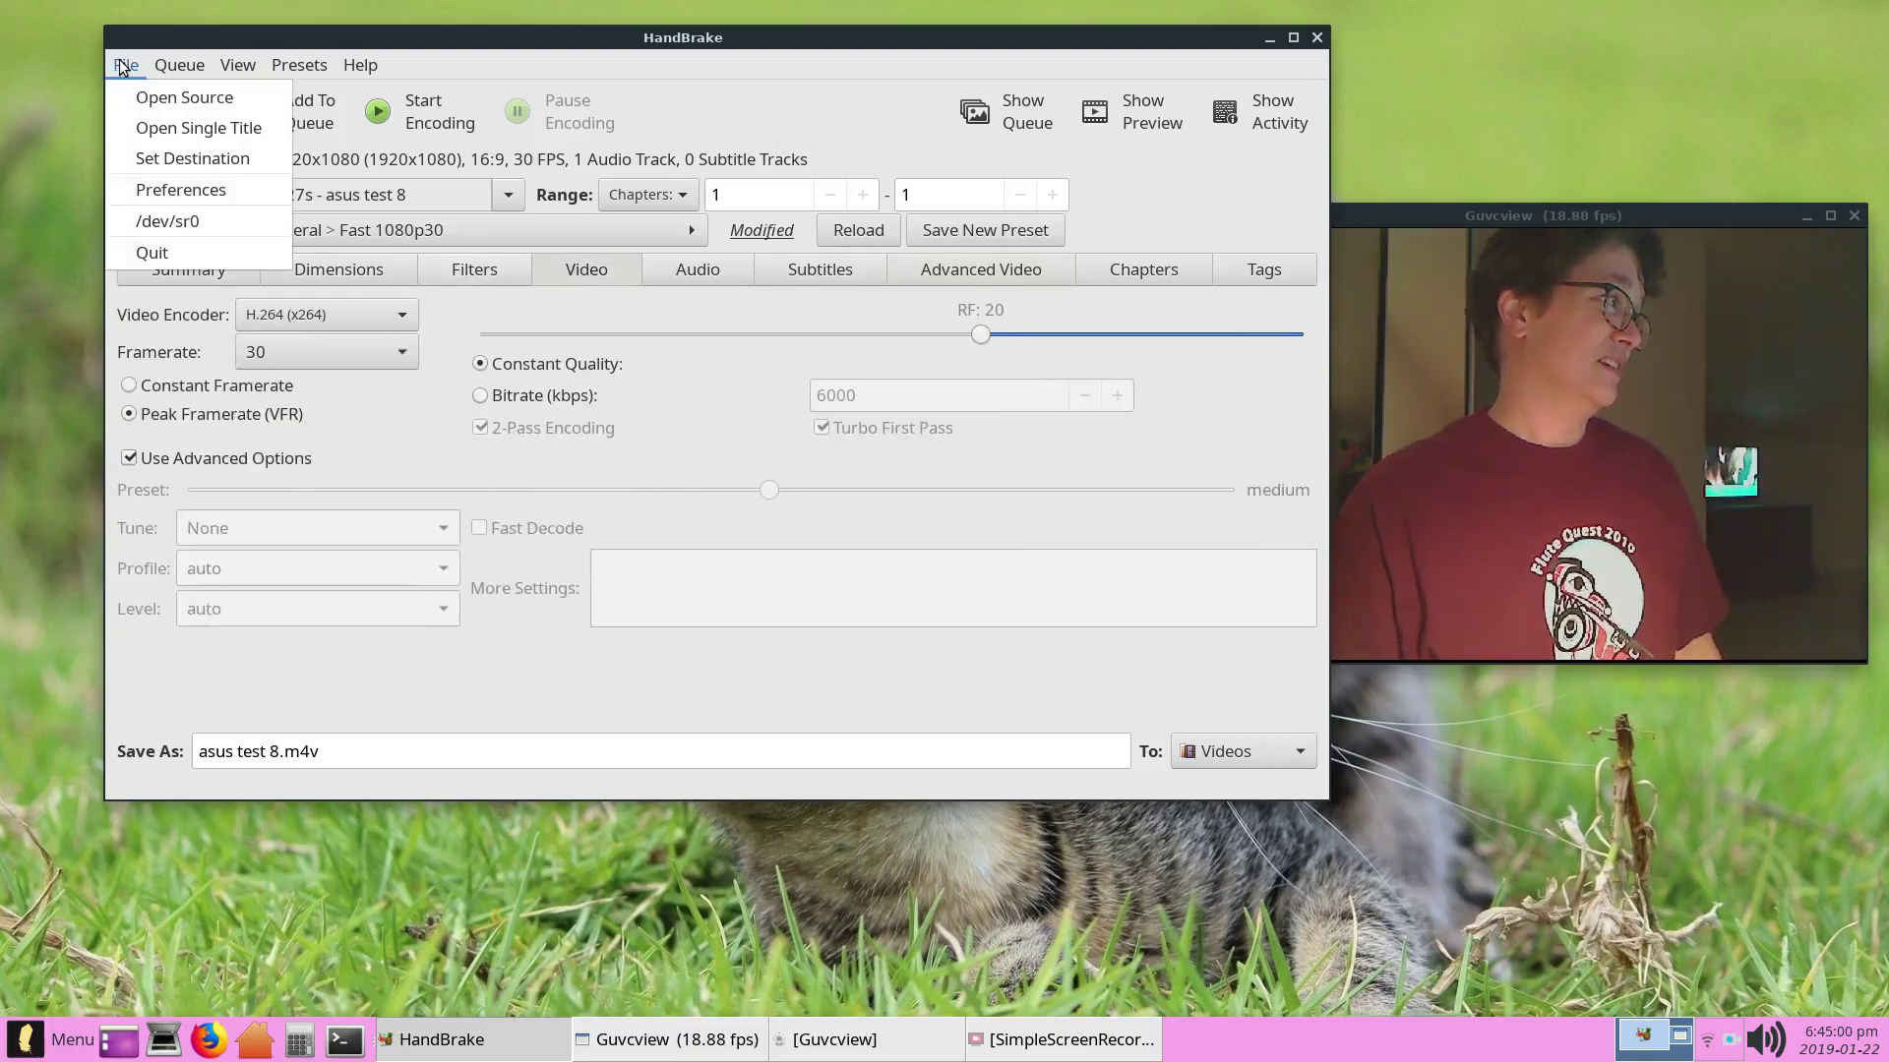
{"action": "left_click", "coordinate": [136, 196]}
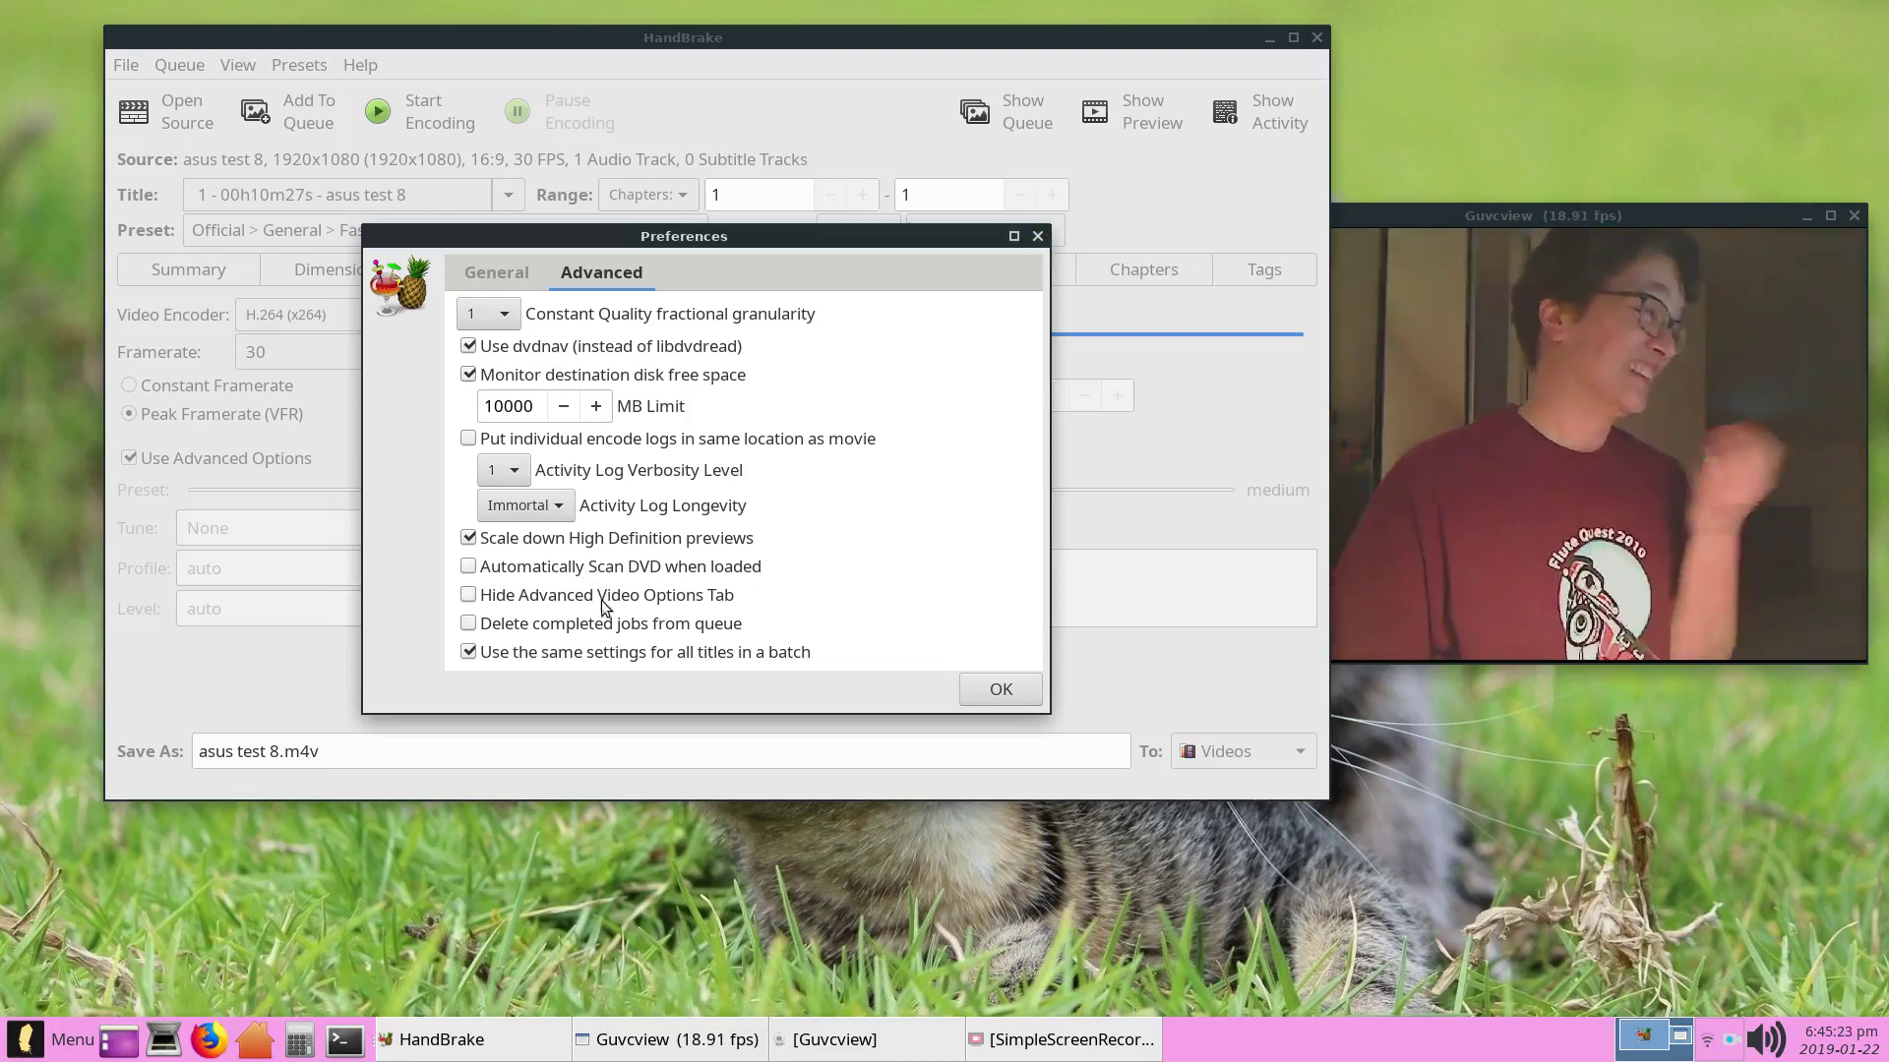
{"action": "left_click", "coordinate": [469, 595]}
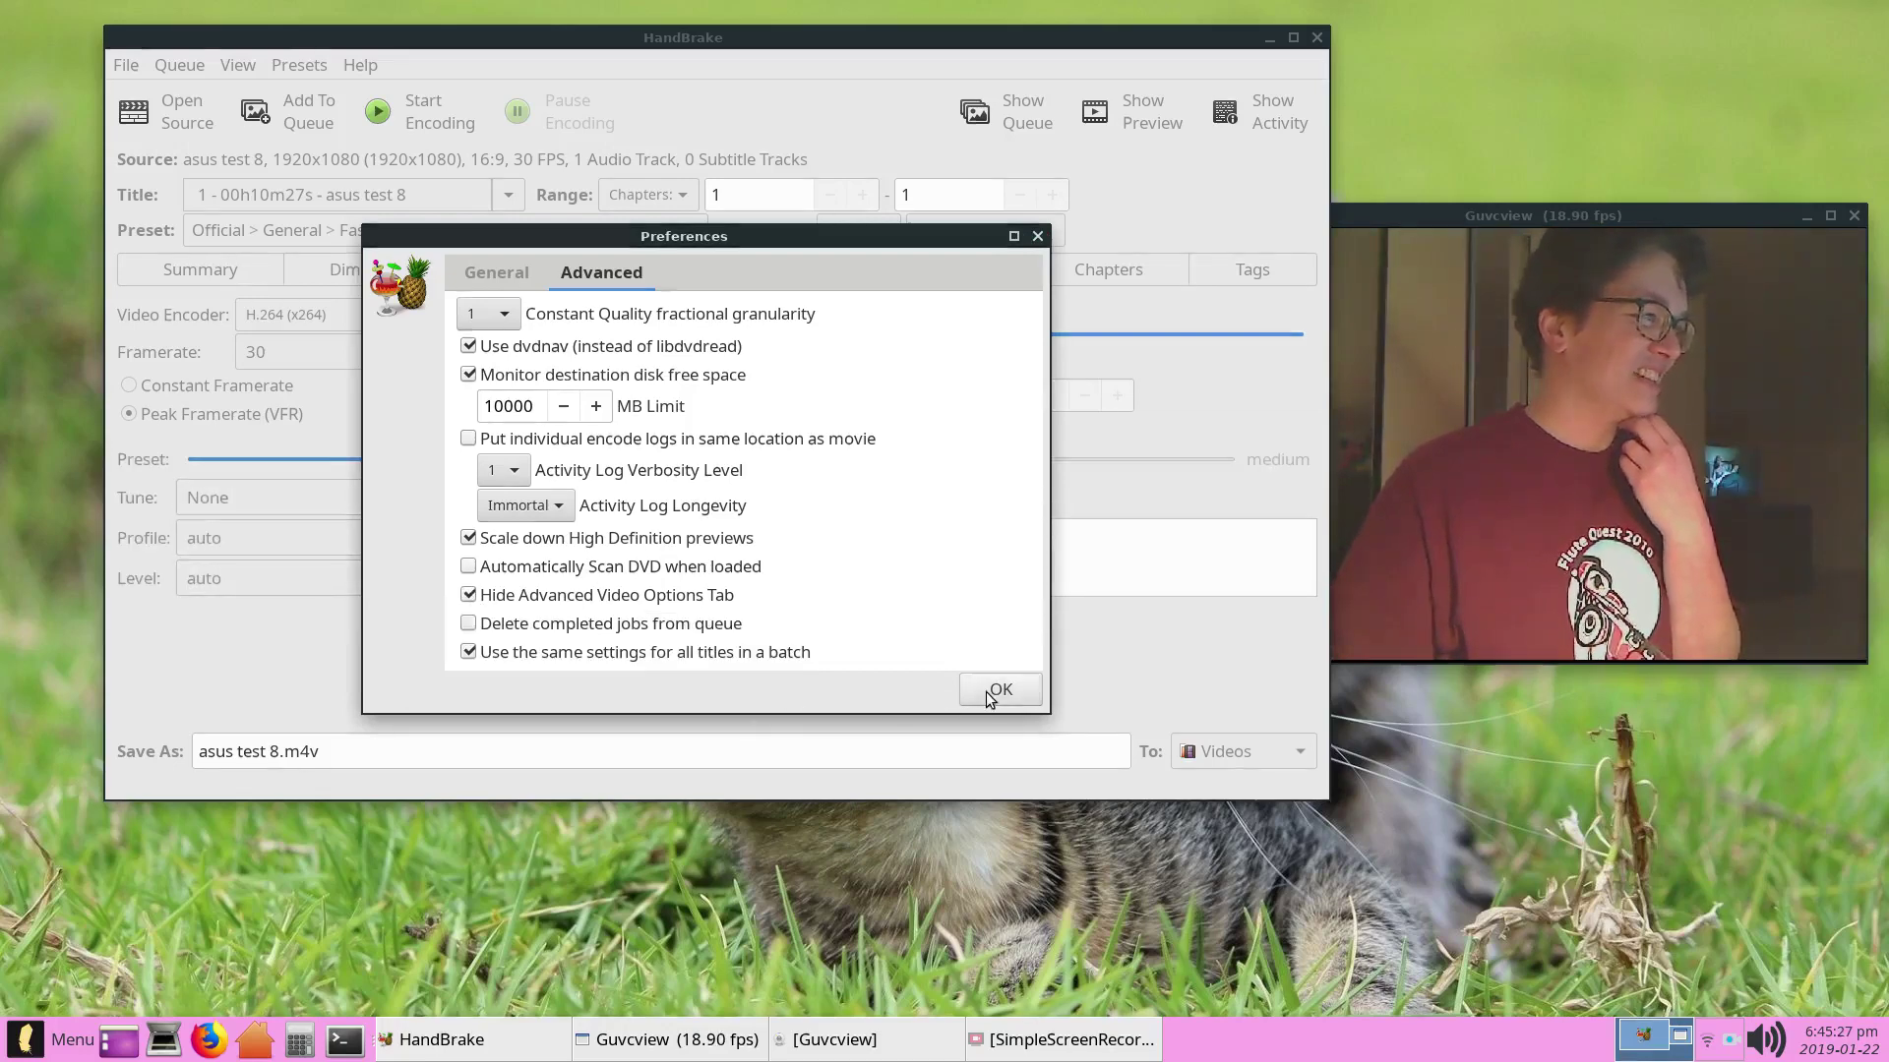
{"action": "left_click", "coordinate": [989, 692]}
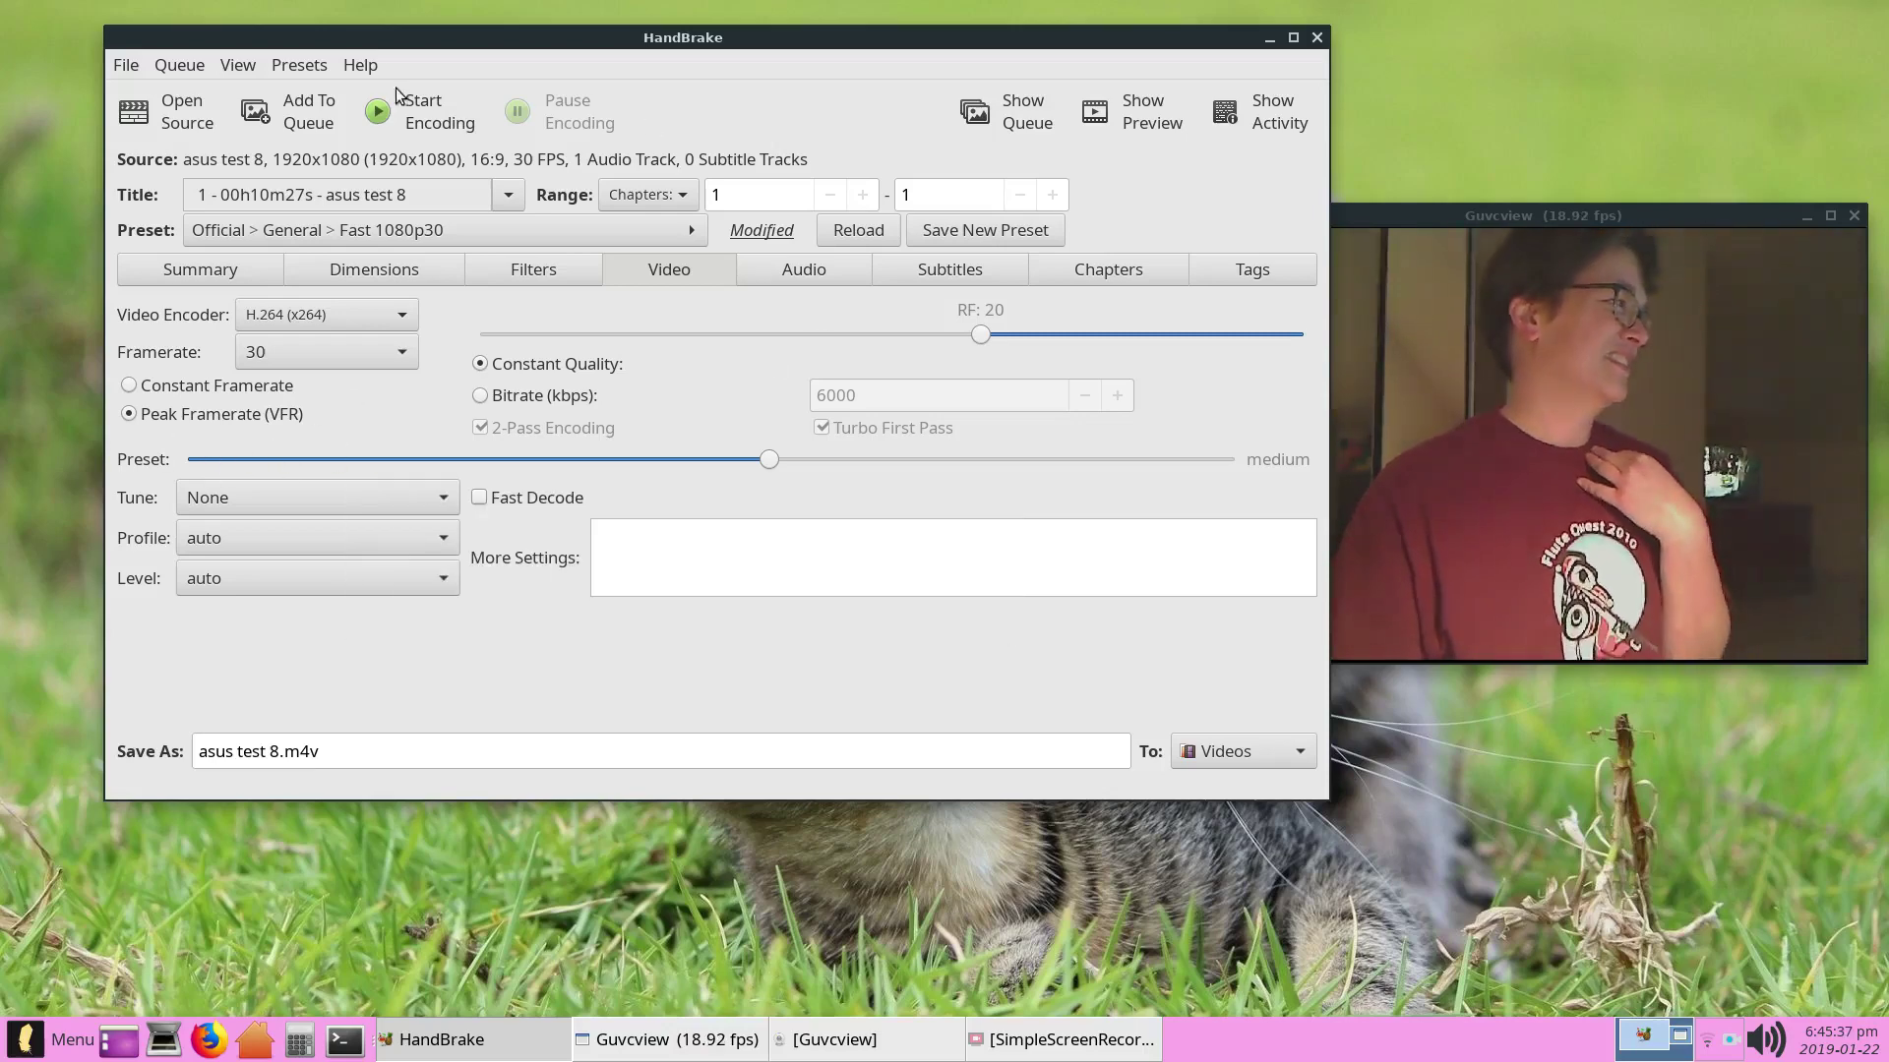
Quit HandBrake and bring up the SimpleScreenRecorder window.
{"action": "left_click", "coordinate": [126, 65]}
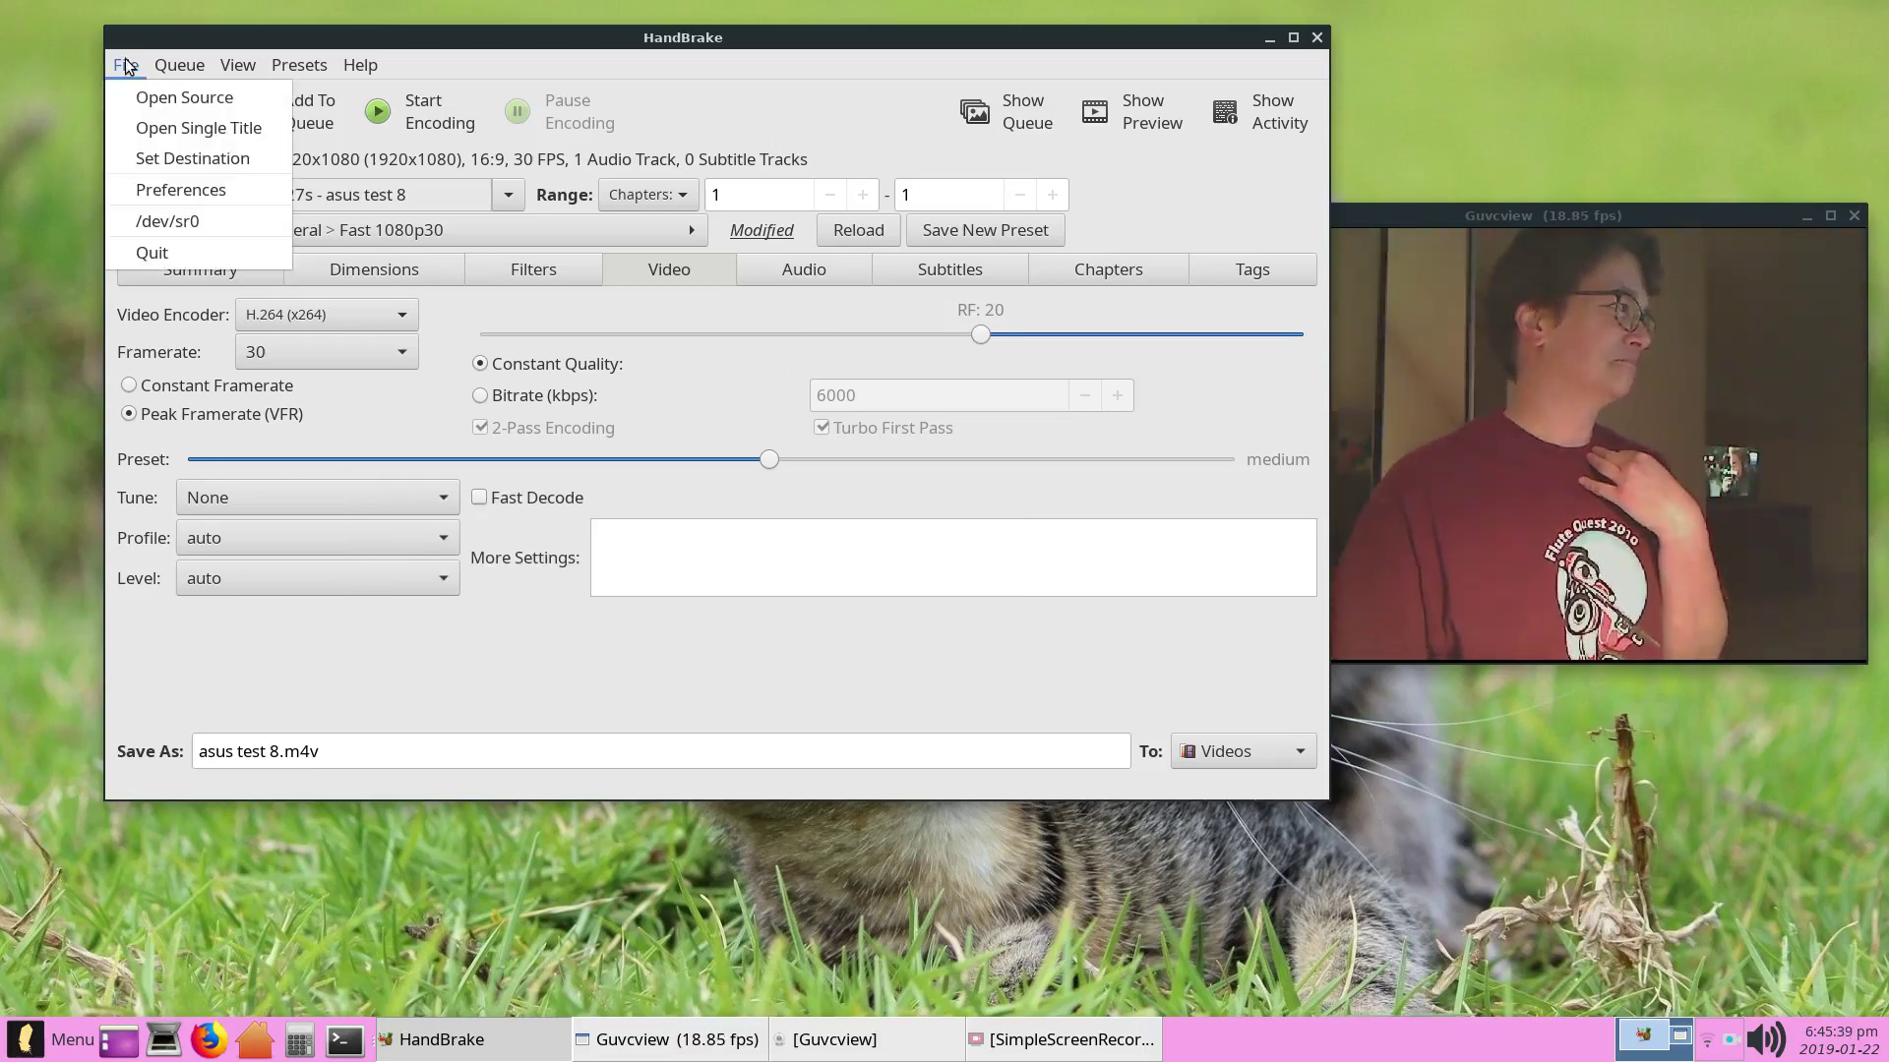
{"action": "left_click", "coordinate": [160, 253]}
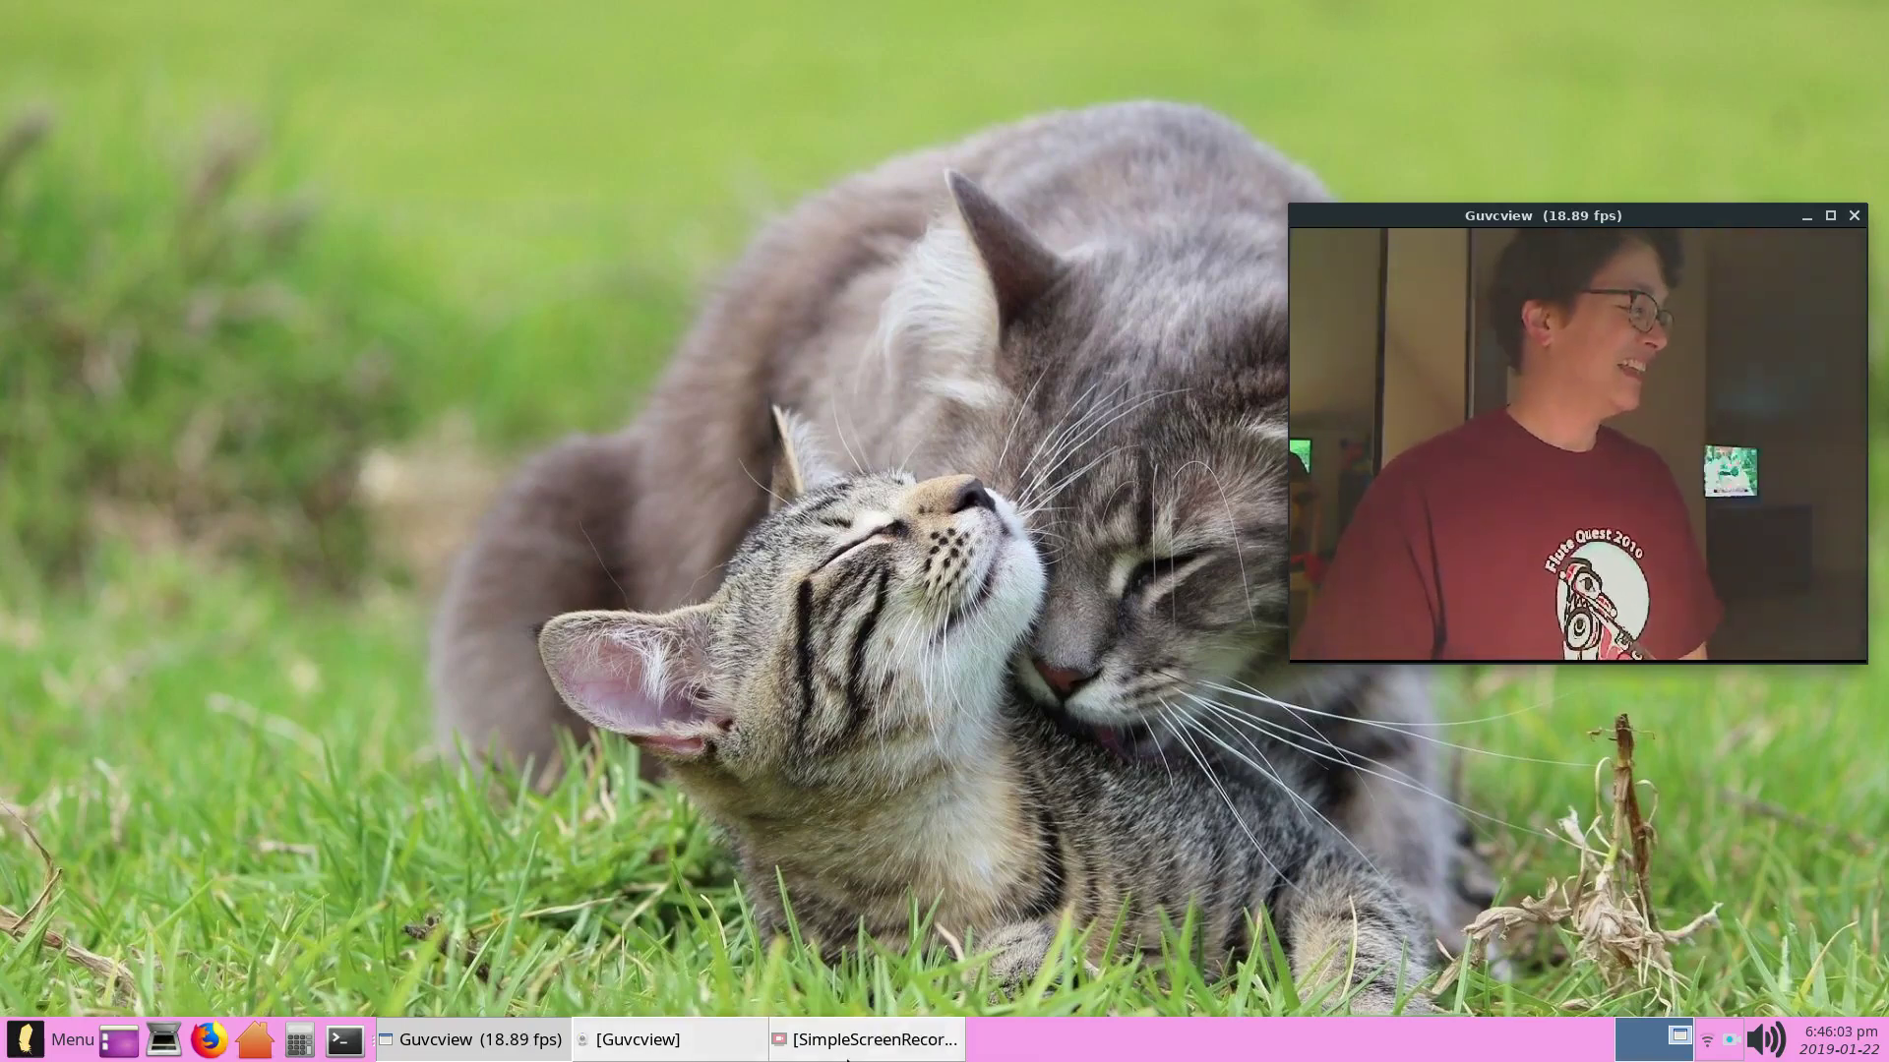
{"action": "left_click", "coordinate": [824, 1051]}
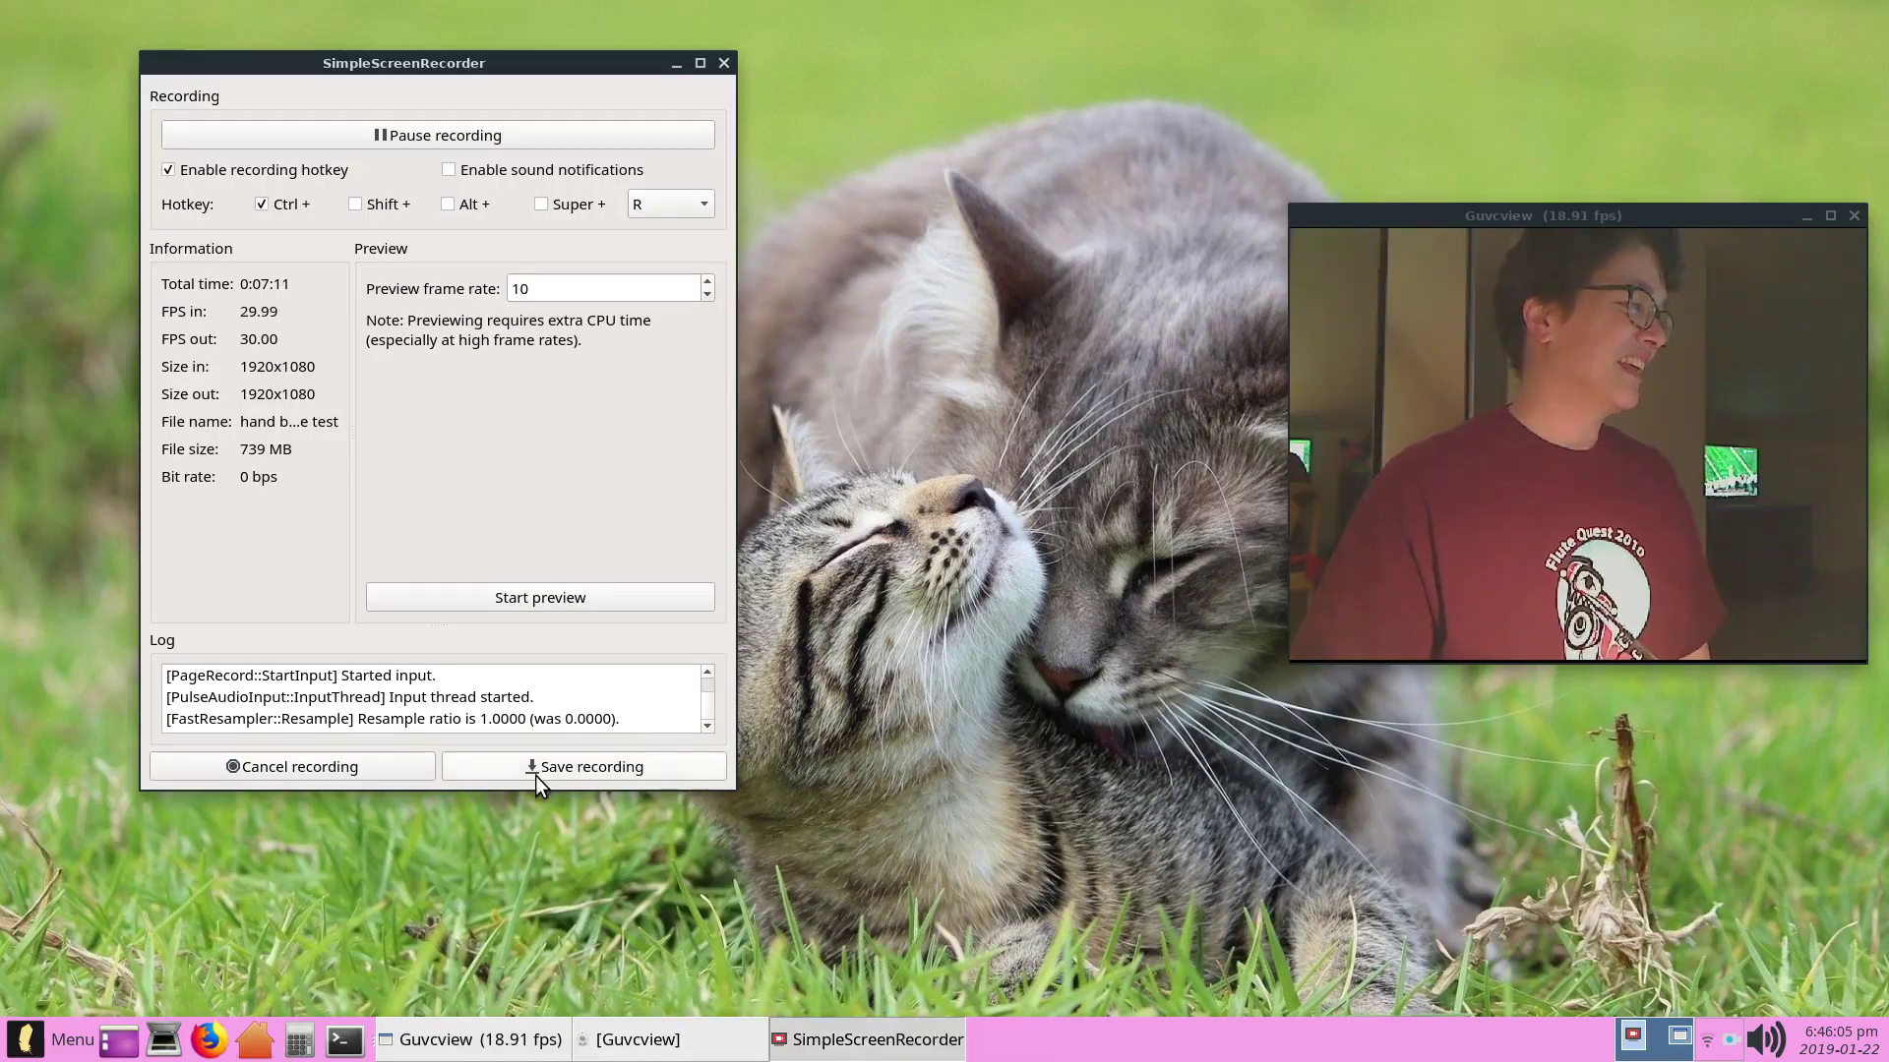